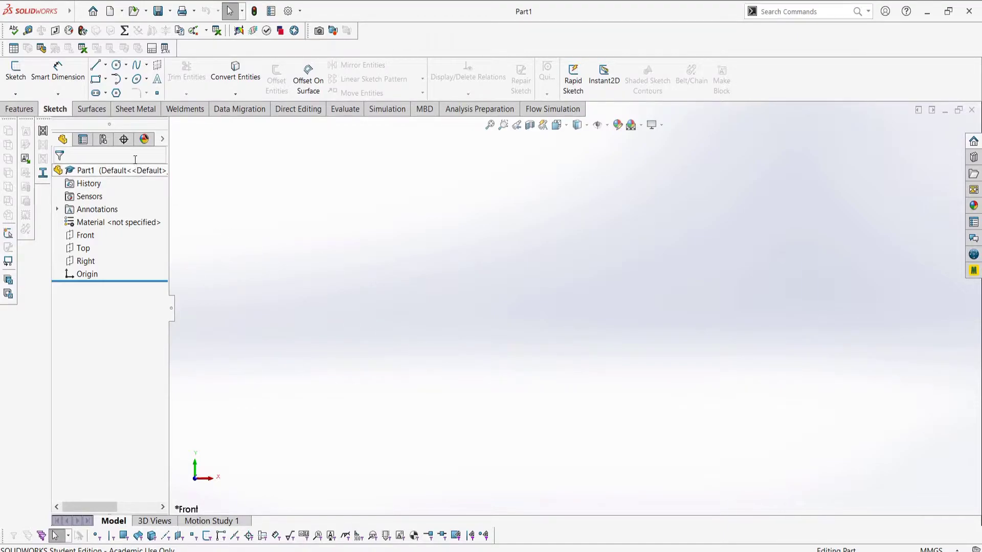
# Start a sketch on the Front plane and draw a three-line U profile from the origin.
pyautogui.click(85, 111)
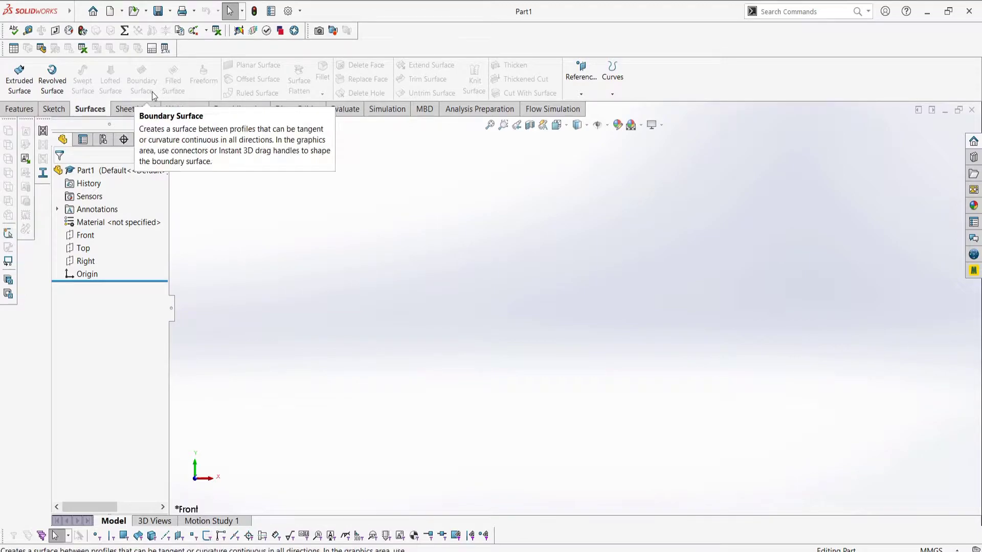
pyautogui.click(54, 109)
pyautogui.click(16, 74)
pyautogui.click(399, 271)
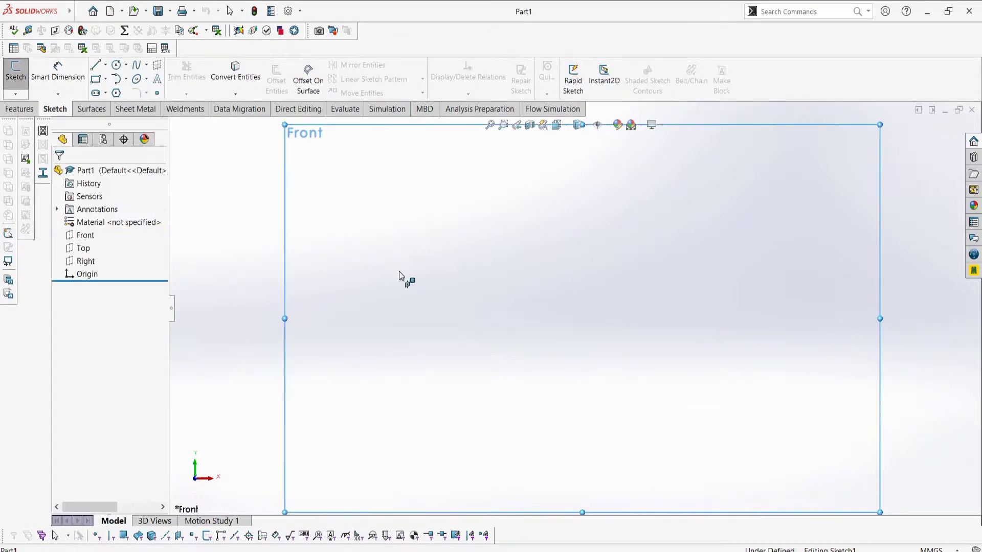
pyautogui.click(95, 65)
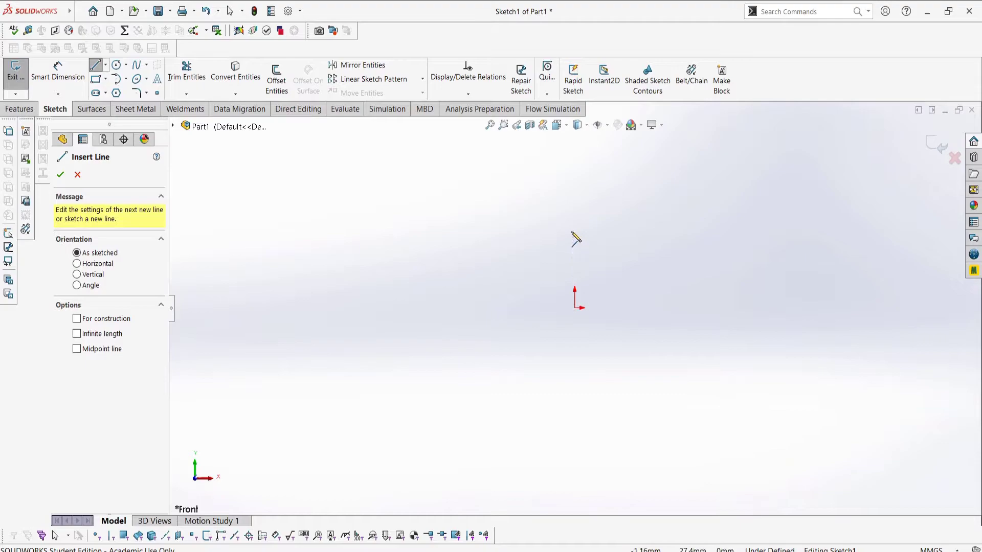
pyautogui.click(574, 230)
pyautogui.click(574, 307)
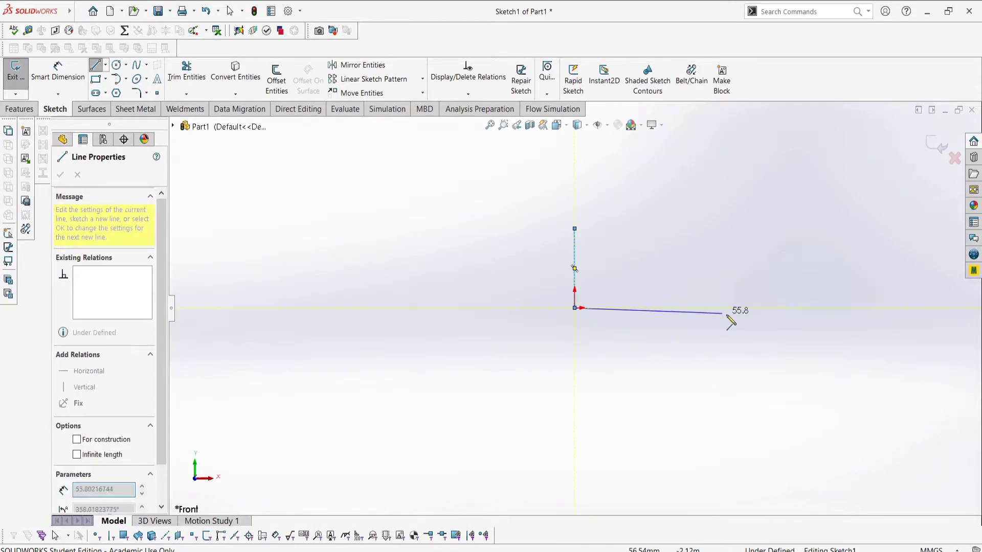
pyautogui.click(737, 307)
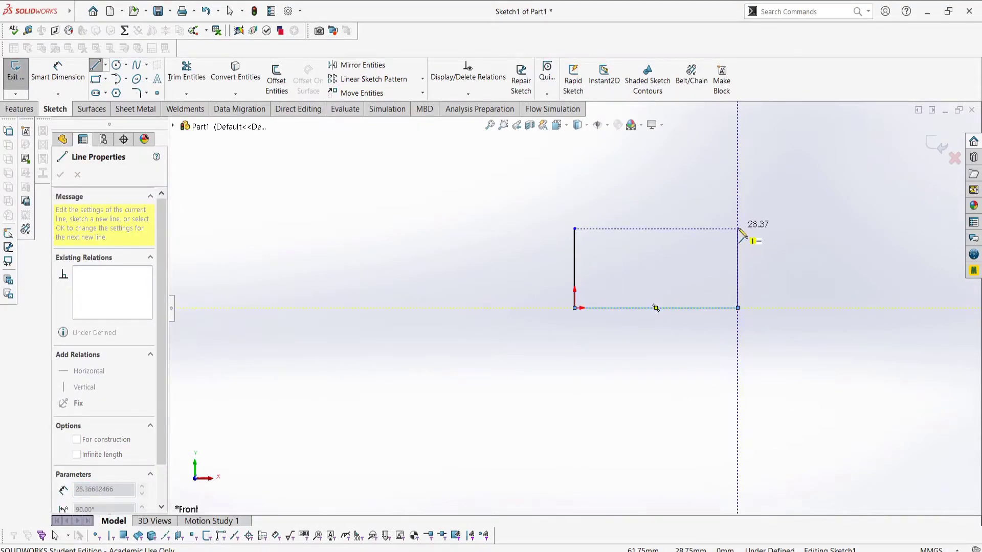
pyautogui.click(737, 230)
pyautogui.press('Escape')
# Dimension the U profile 60 mm wide and 30 mm tall.
pyautogui.click(58, 71)
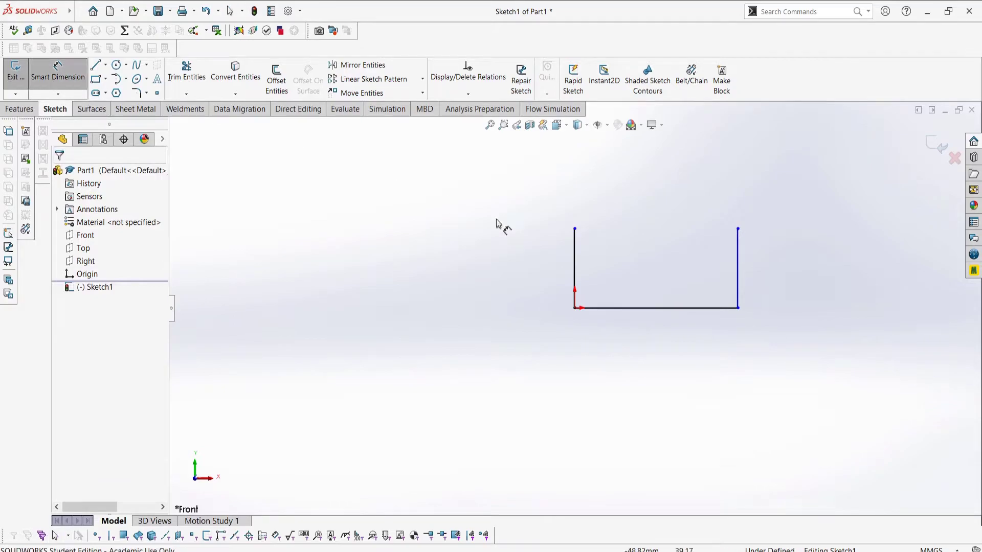
pyautogui.click(624, 308)
pyautogui.click(622, 332)
pyautogui.write('60')
pyautogui.press('Return')
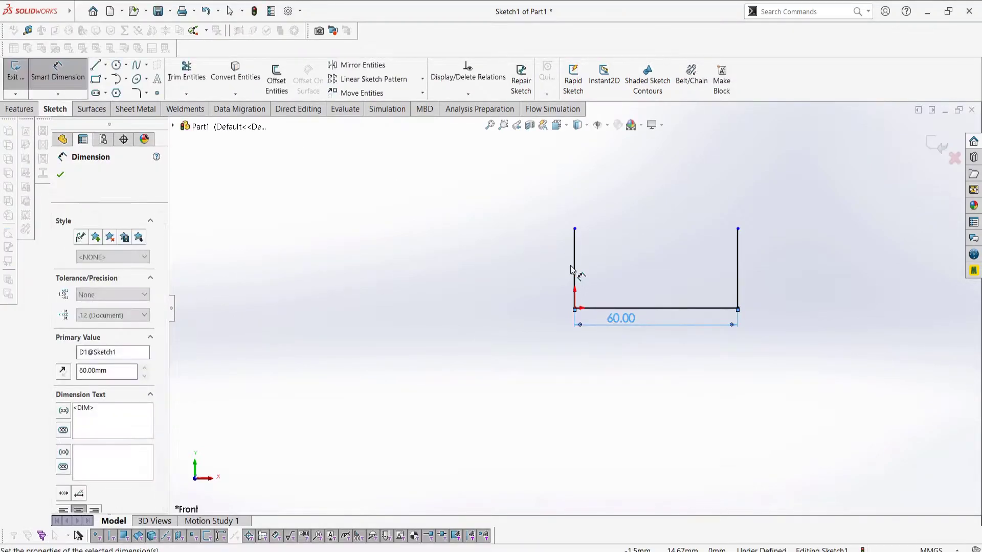
pyautogui.click(574, 276)
pyautogui.click(566, 271)
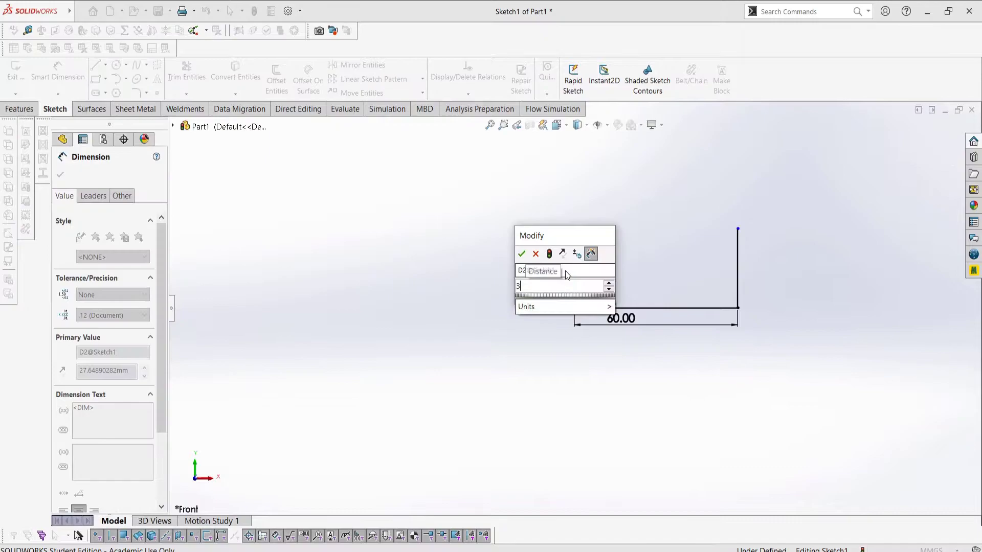
pyautogui.write('30')
pyautogui.press('Return')
pyautogui.press('Escape')
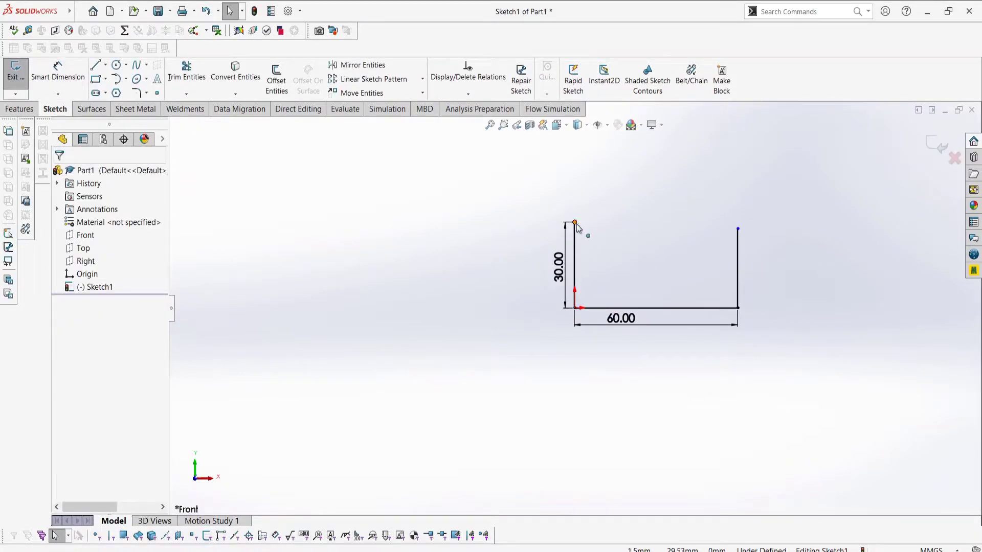
# Add a Horizontal relation between the two top endpoints to fully define the sketch.
pyautogui.click(575, 222)
pyautogui.keyDown('ctrl'); pyautogui.click(738, 228); pyautogui.keyUp('ctrl')
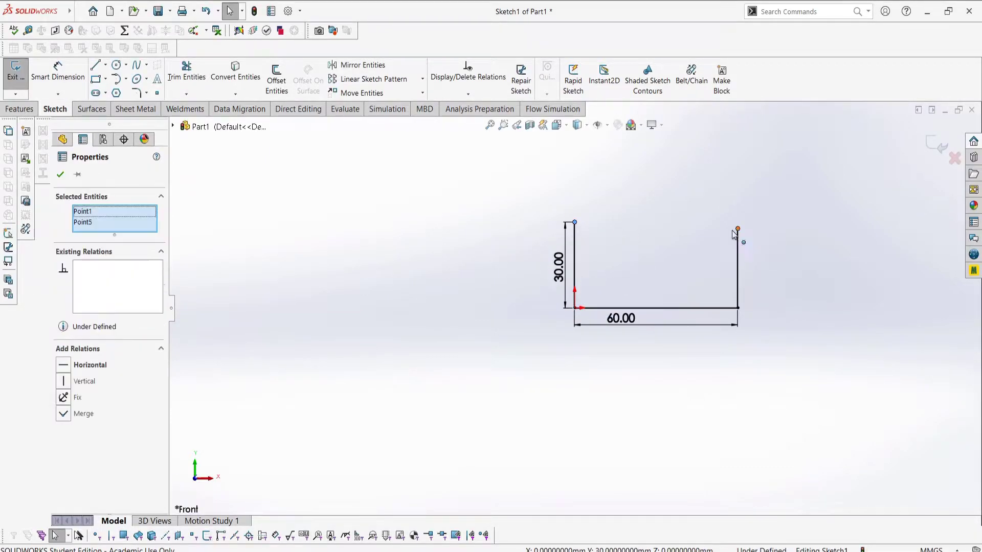
pyautogui.click(87, 364)
pyautogui.click(59, 174)
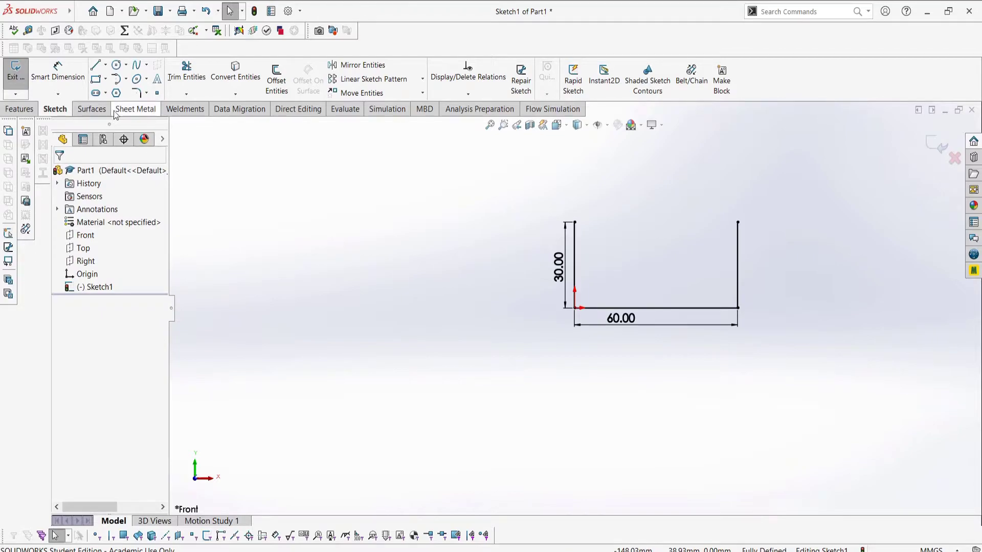
pyautogui.click(90, 109)
# Extrude the U sketch as a surface 30 mm deep, creating Surface-Extrude1.
pyautogui.click(19, 80)
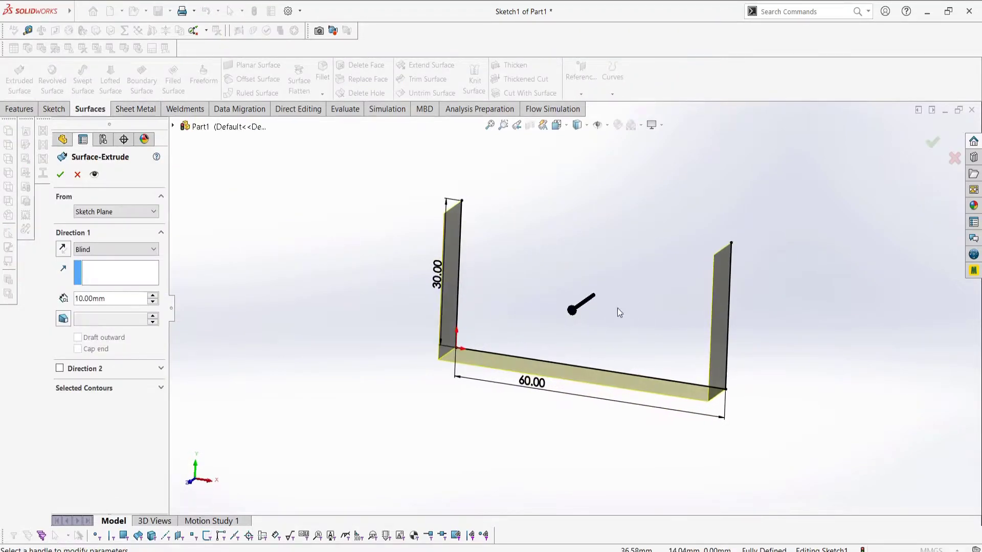
pyautogui.doubleClick(153, 296)
pyautogui.moveTo(358, 281)
pyautogui.mouseDown(button='middle')
pyautogui.moveTo(377, 274)
pyautogui.moveTo(365, 205)
pyautogui.moveTo(487, 241)
pyautogui.moveTo(443, 330)
pyautogui.moveTo(491, 421)
pyautogui.moveTo(511, 419)
pyautogui.moveTo(436, 296)
pyautogui.moveTo(453, 250)
pyautogui.moveTo(468, 312)
pyautogui.moveTo(443, 358)
pyautogui.moveTo(493, 401)
pyautogui.moveTo(460, 337)
pyautogui.moveTo(495, 297)
pyautogui.mouseUp(button='middle')
pyautogui.click(61, 174)
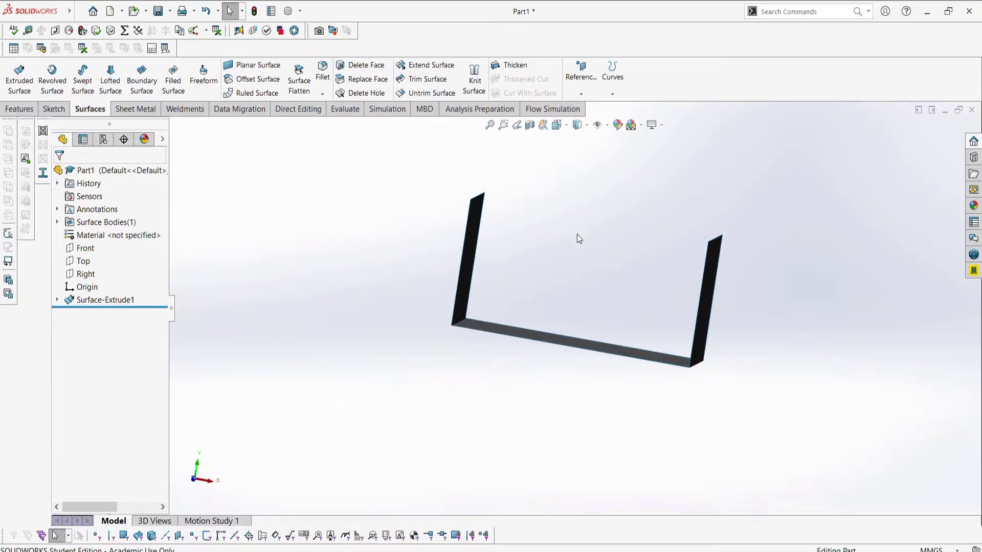
pyautogui.moveTo(577, 234); pyautogui.dragTo(524, 205, button='middle')
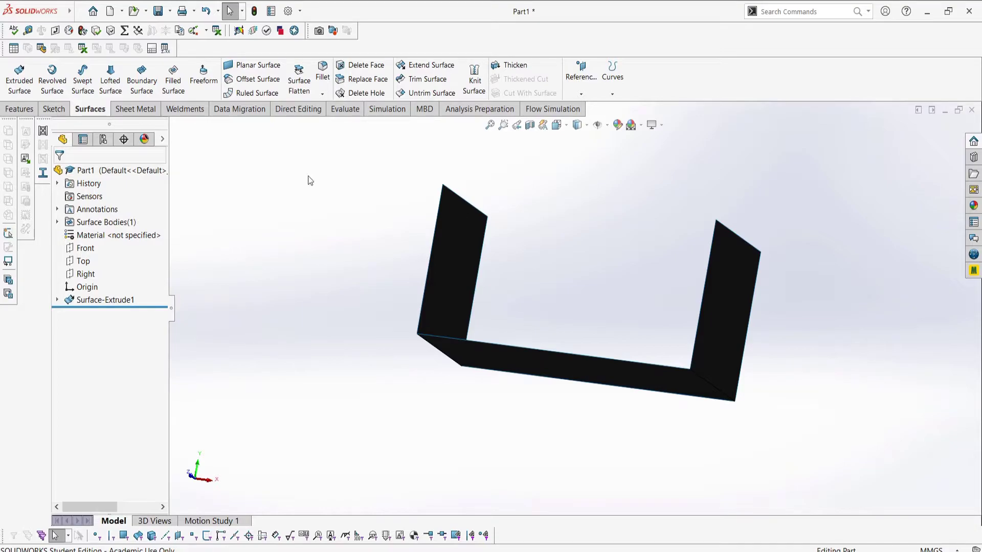
# Sketch a closed 60 mm-wide rectangle on the Front plane between the U walls.
pyautogui.click(54, 109)
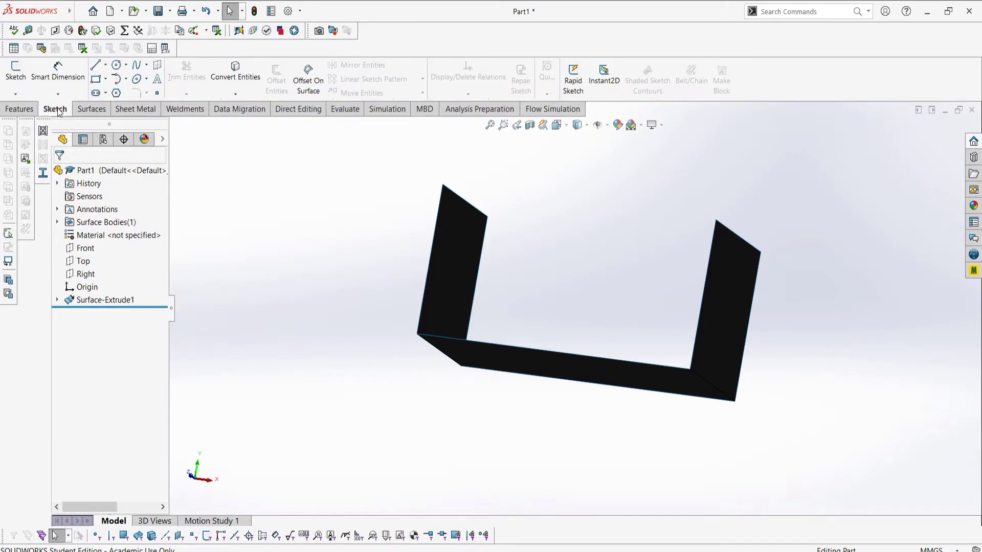
pyautogui.click(26, 83)
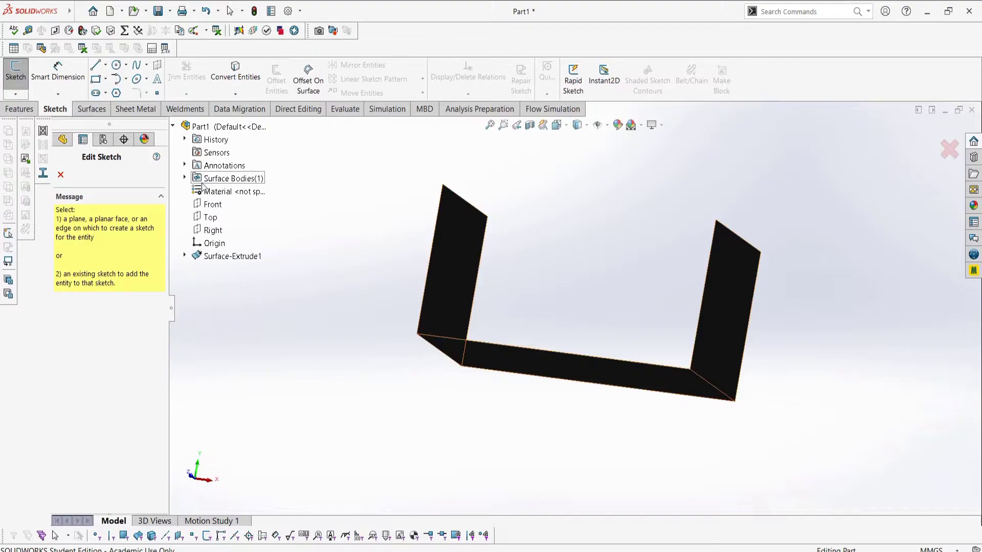
pyautogui.click(211, 204)
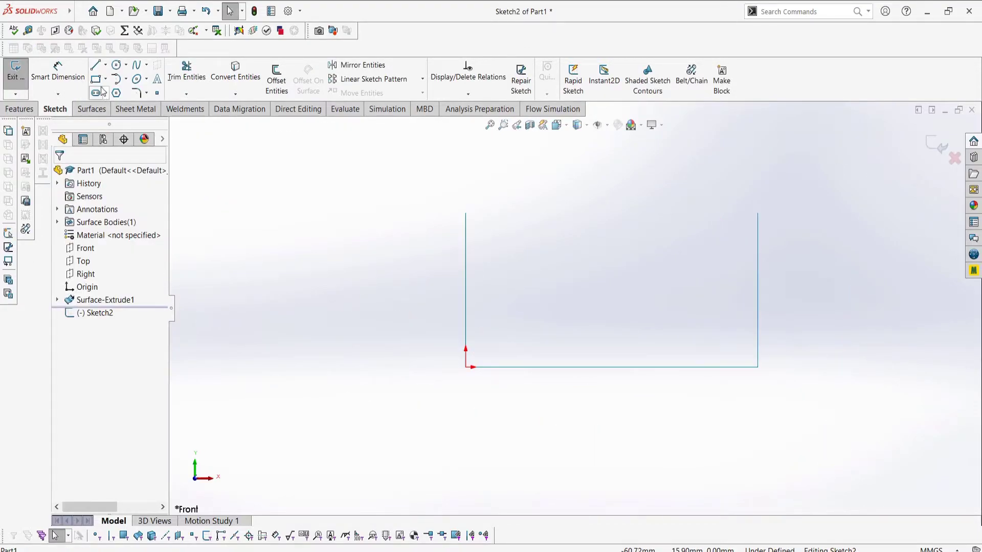
pyautogui.click(95, 65)
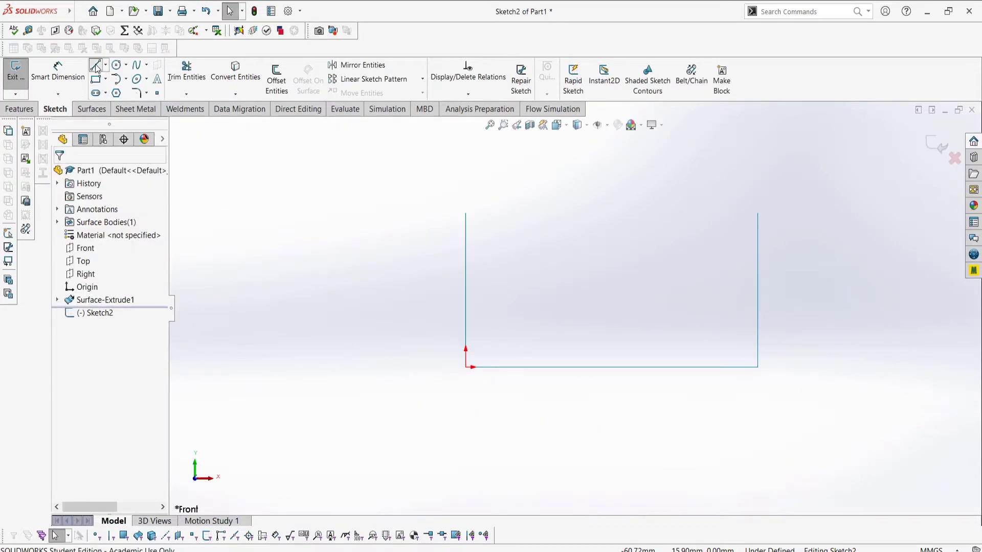
pyautogui.click(465, 290)
pyautogui.click(466, 367)
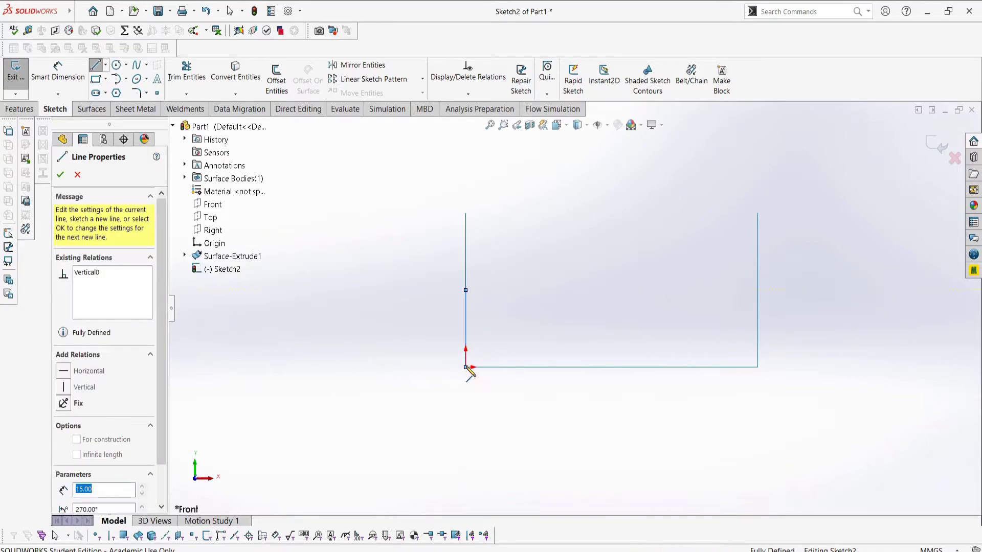
pyautogui.click(758, 367)
pyautogui.click(758, 290)
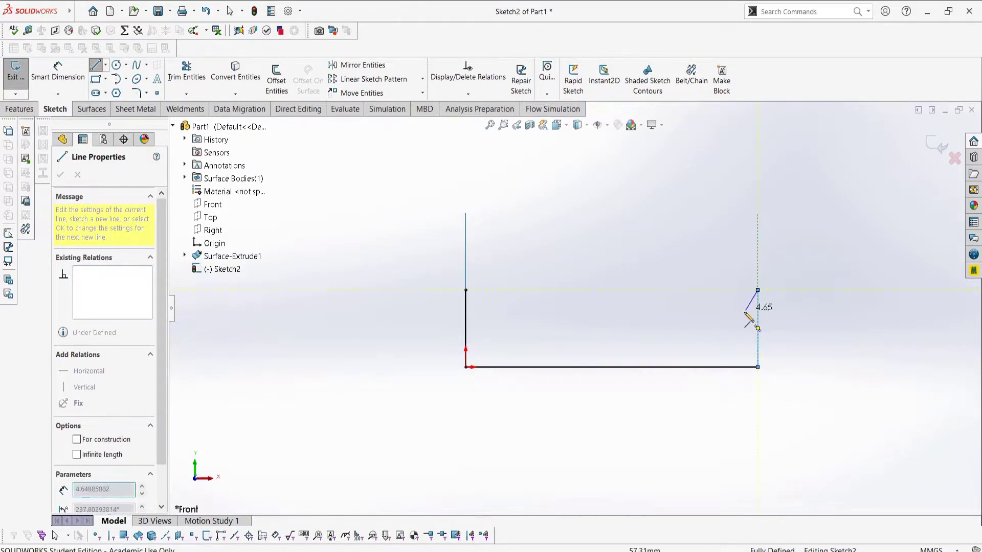
pyautogui.click(465, 290)
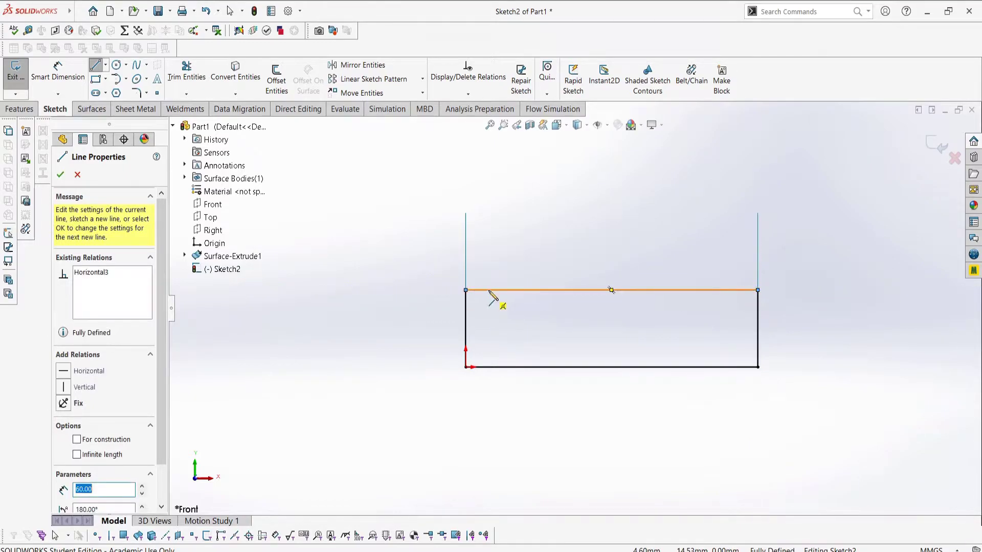
pyautogui.press('Escape')
# Convert the rectangle's top line to construction geometry.
pyautogui.click(492, 290)
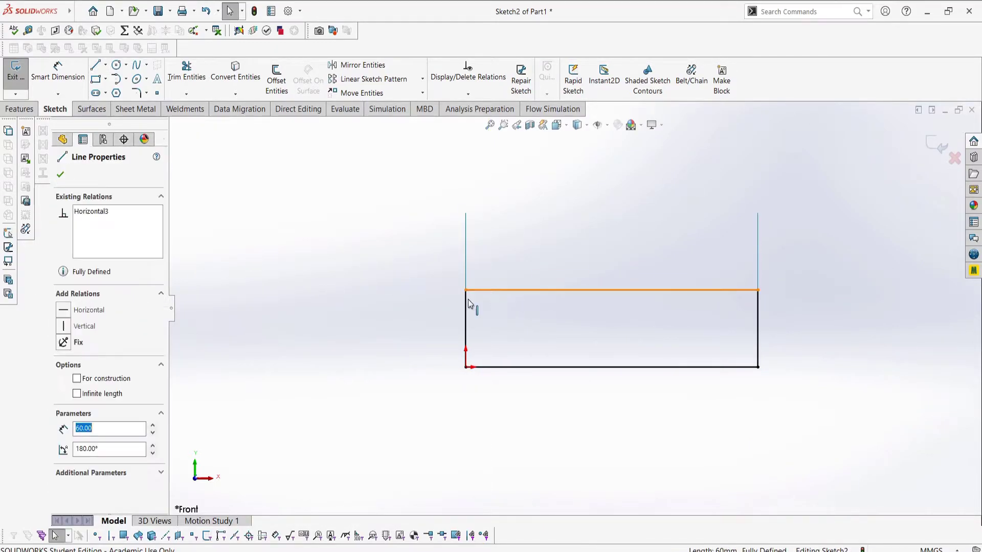
pyautogui.click(115, 383)
pyautogui.press('Escape')
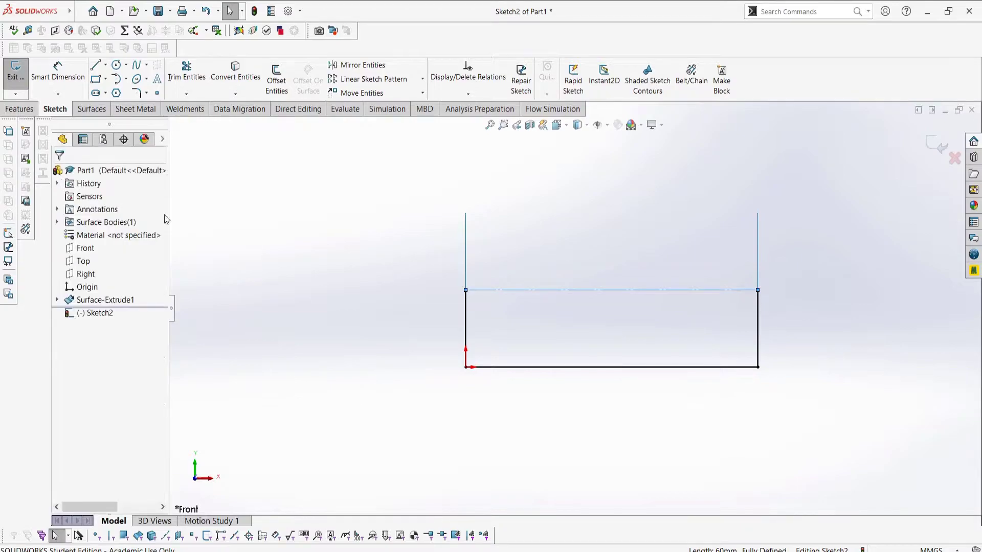
pyautogui.moveTo(310, 308)
pyautogui.mouseDown(button='middle')
pyautogui.moveTo(287, 224)
pyautogui.moveTo(251, 300)
pyautogui.mouseUp(button='middle')
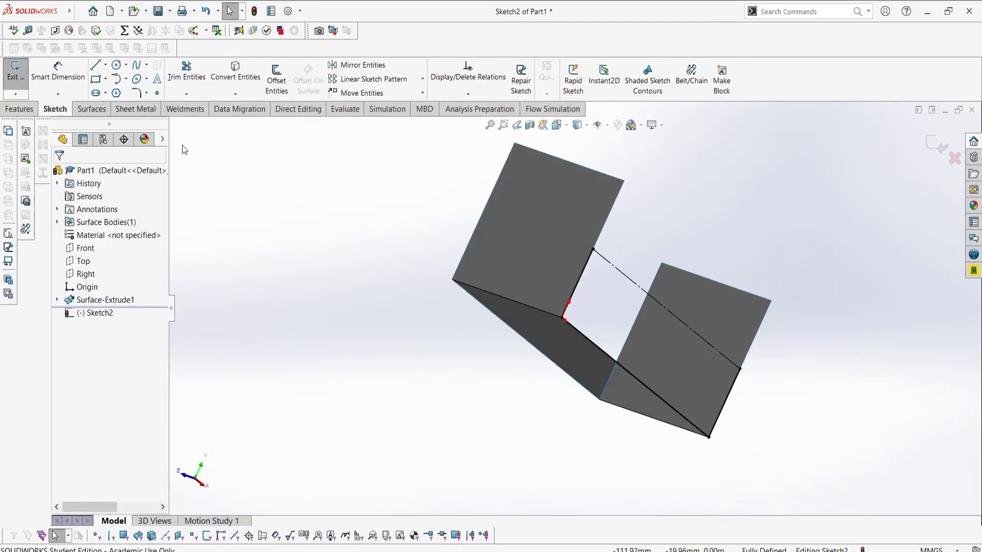
pyautogui.click(82, 110)
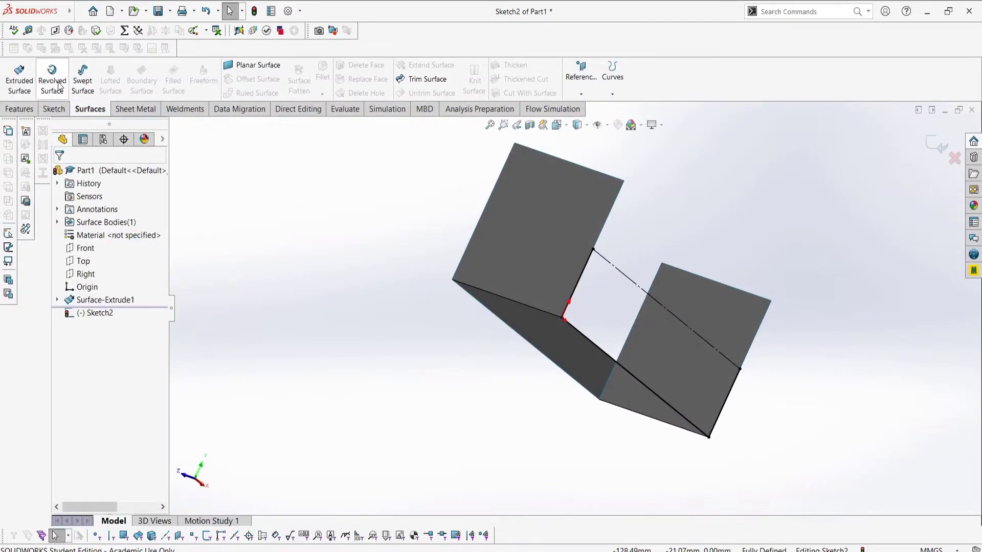
pyautogui.click(60, 85)
pyautogui.moveTo(528, 308); pyautogui.dragTo(446, 314, button='middle')
pyautogui.click(131, 274)
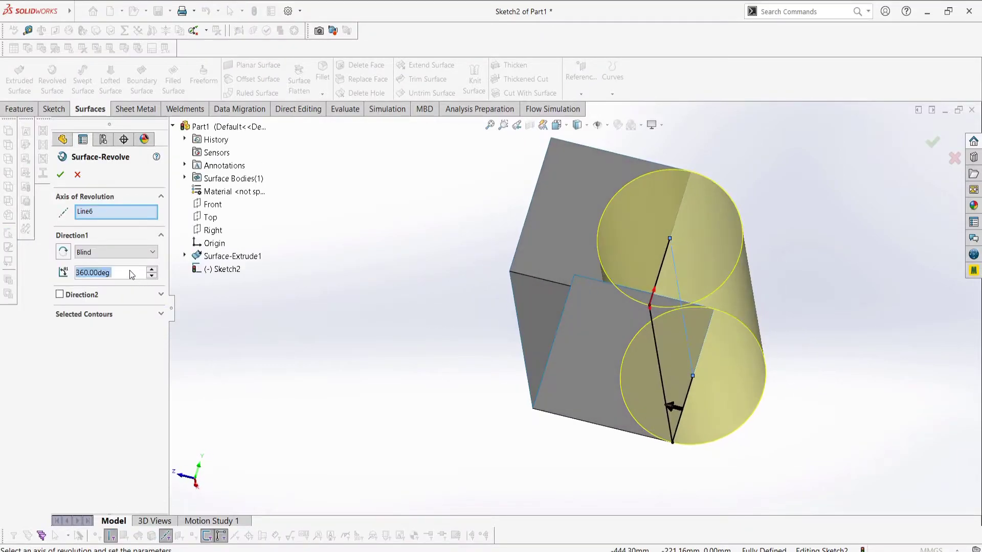
pyautogui.write('180')
pyautogui.press('Return')
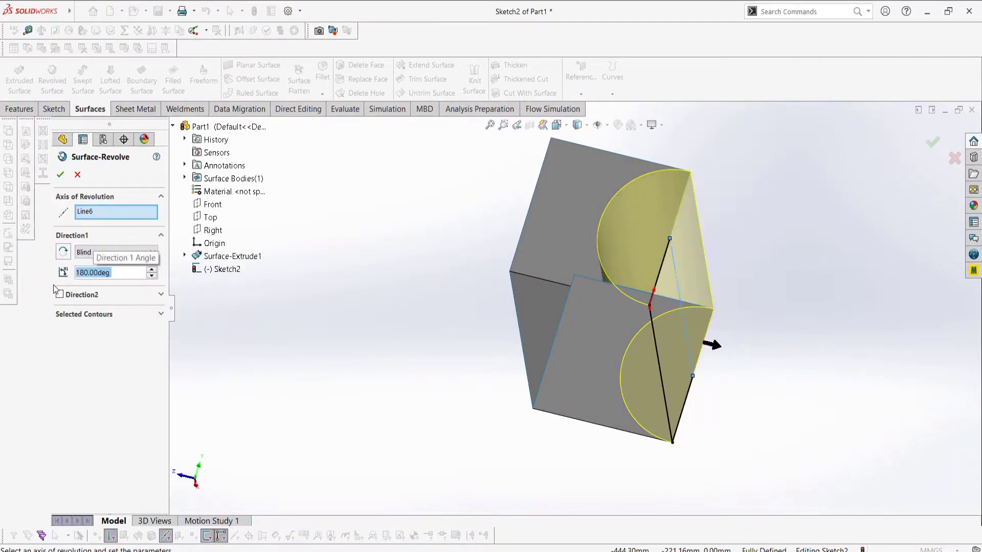
pyautogui.click(63, 252)
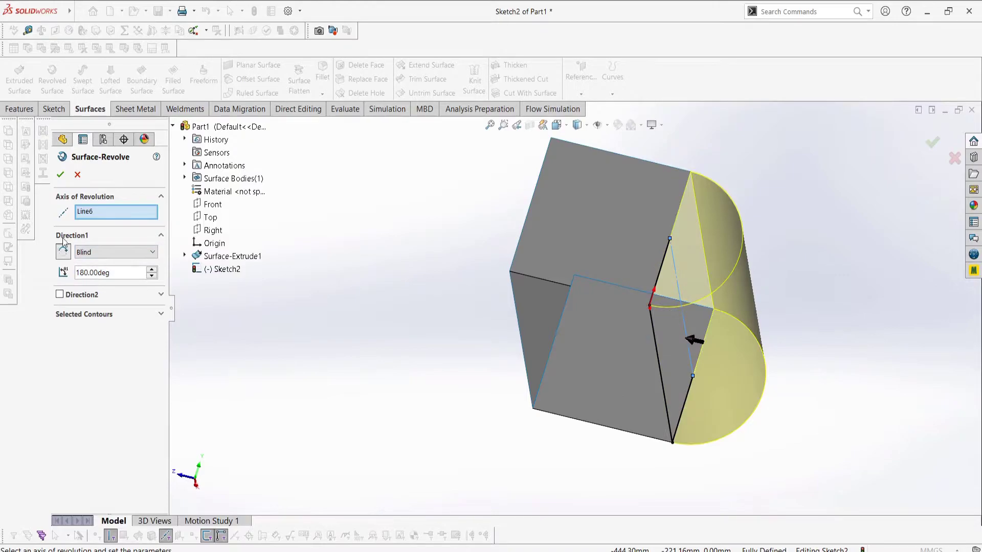
pyautogui.click(60, 176)
pyautogui.moveTo(382, 294); pyautogui.dragTo(554, 339, button='middle')
pyautogui.scroll(2, 712, 248)
pyautogui.scroll(-4, 656, 249)
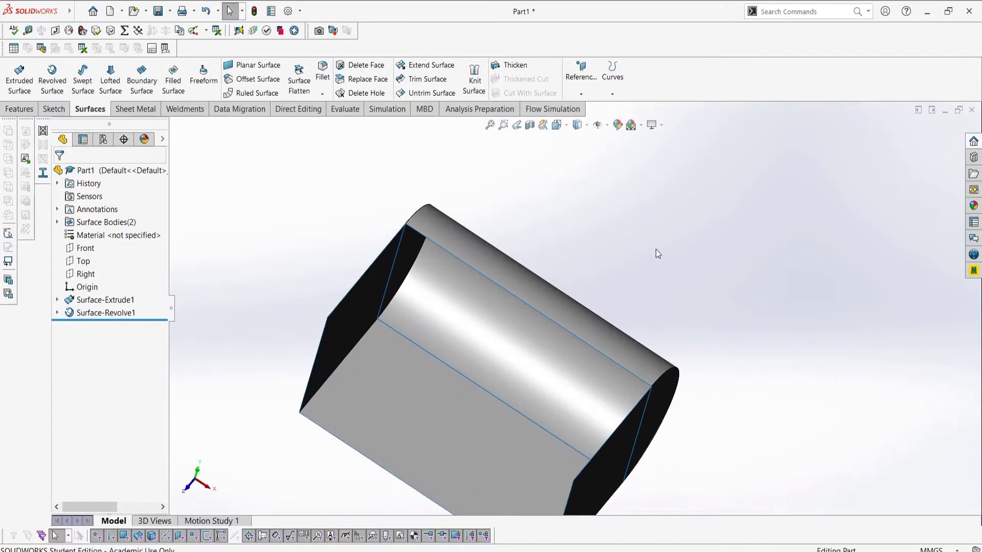
pyautogui.scroll(3, 514, 269)
pyautogui.scroll(-3, 523, 379)
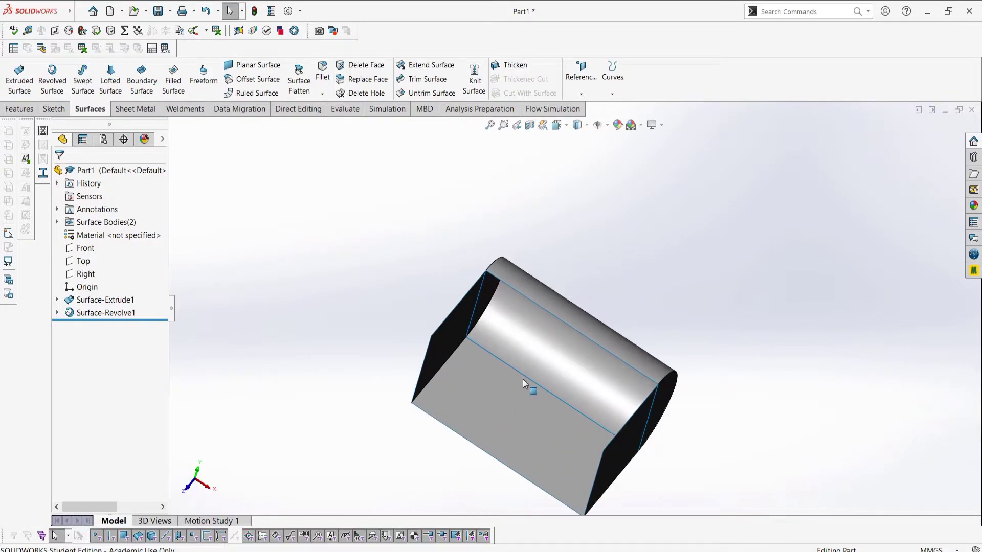
pyautogui.moveTo(524, 379); pyautogui.dragTo(458, 319, button='middle')
pyautogui.click(53, 109)
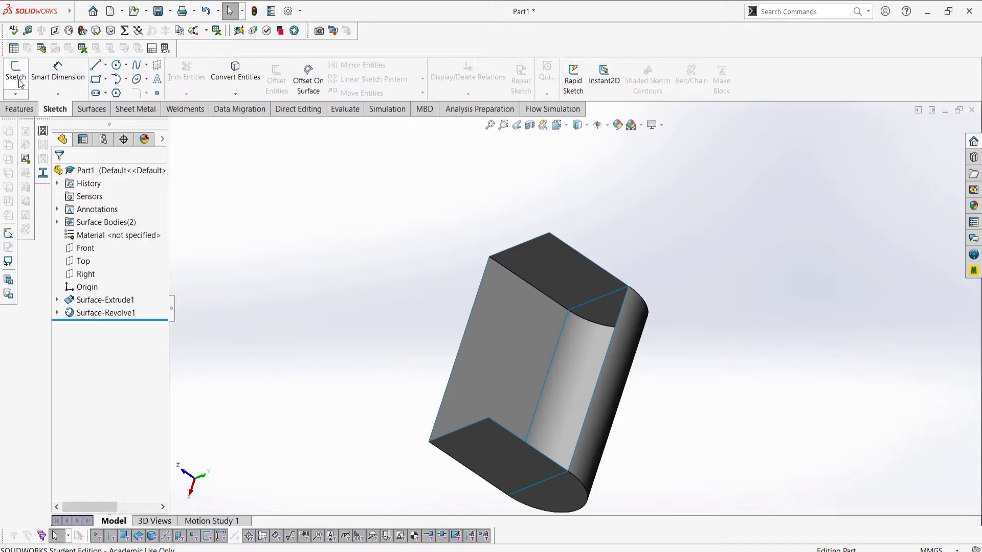
# Create Plane1 through two top edges of the model.
pyautogui.click(14, 109)
pyautogui.click(503, 77)
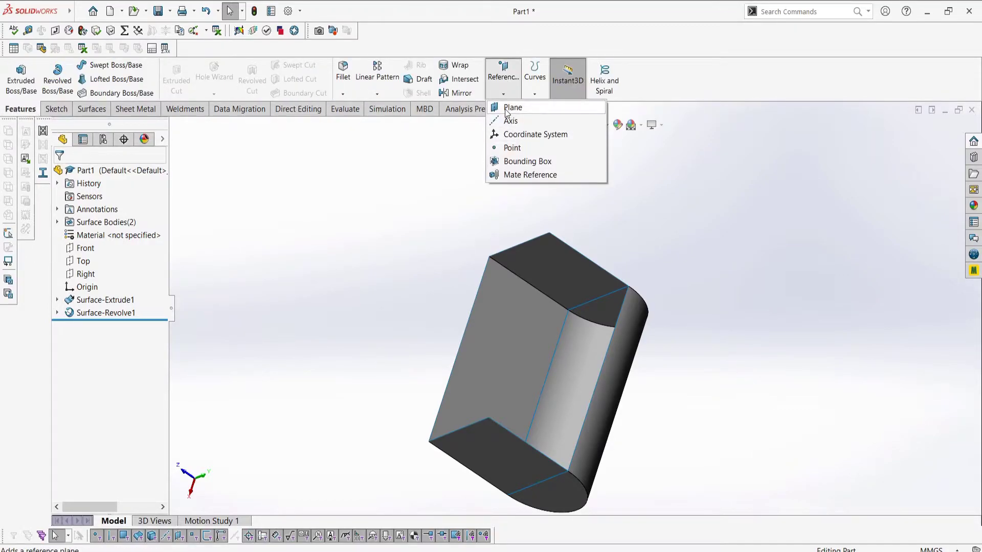
pyautogui.click(506, 103)
pyautogui.click(507, 249)
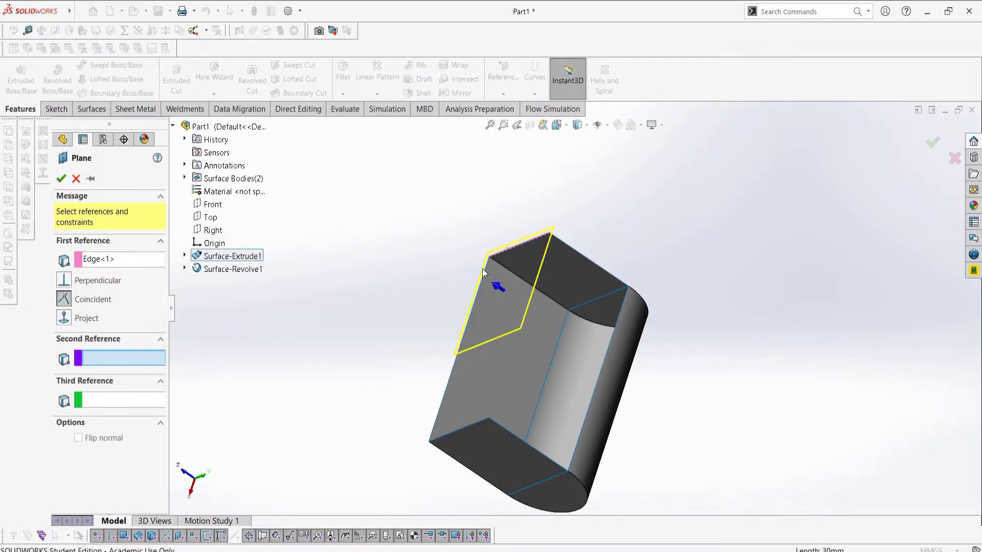
pyautogui.click(485, 276)
pyautogui.click(61, 179)
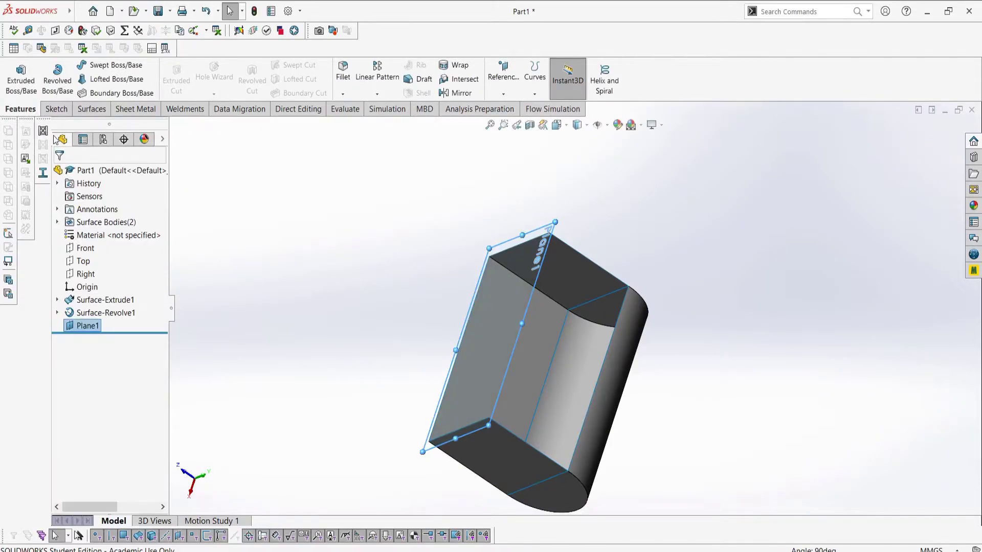
# Sketch a straight line on Plane1 from the top-left to top-right corner.
pyautogui.click(55, 109)
pyautogui.click(26, 82)
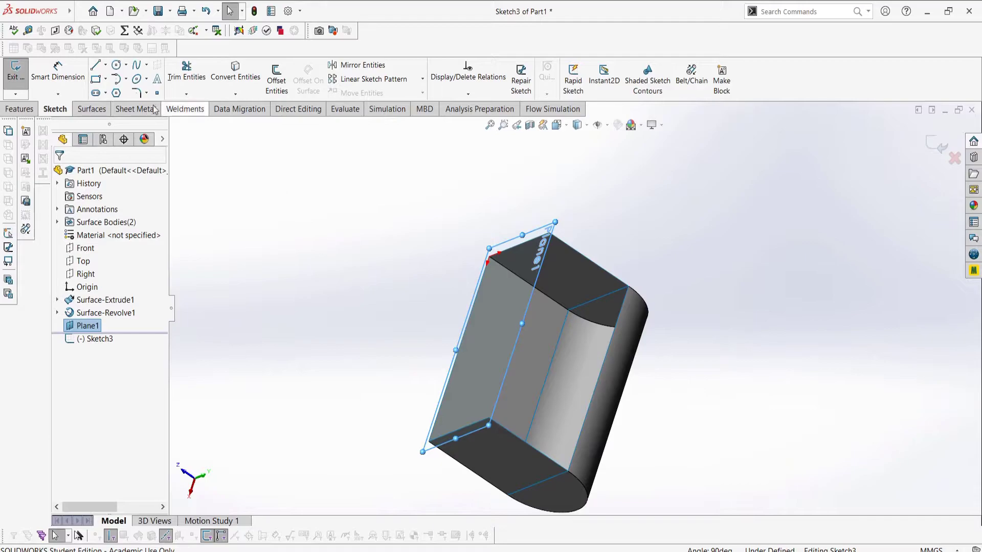
pyautogui.click(95, 65)
pyautogui.scroll(-4, 526, 266)
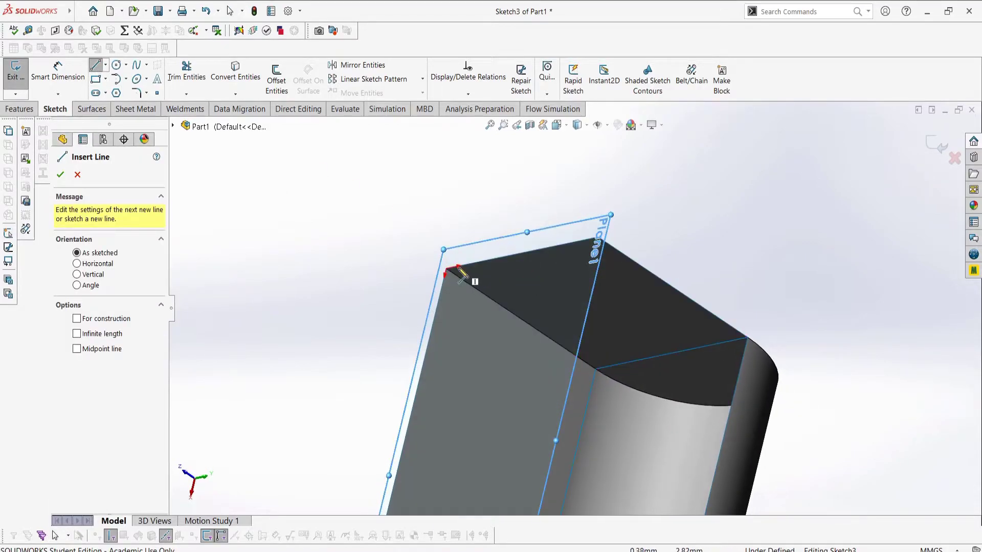
pyautogui.click(447, 269)
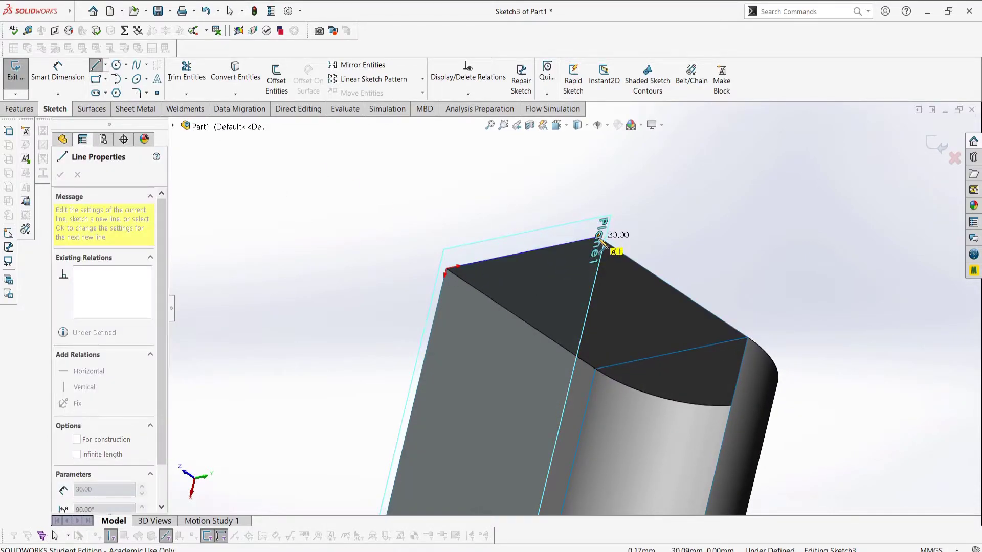
pyautogui.click(599, 237)
pyautogui.press('Escape')
pyautogui.moveTo(322, 264); pyautogui.dragTo(215, 143, button='middle')
pyautogui.click(20, 109)
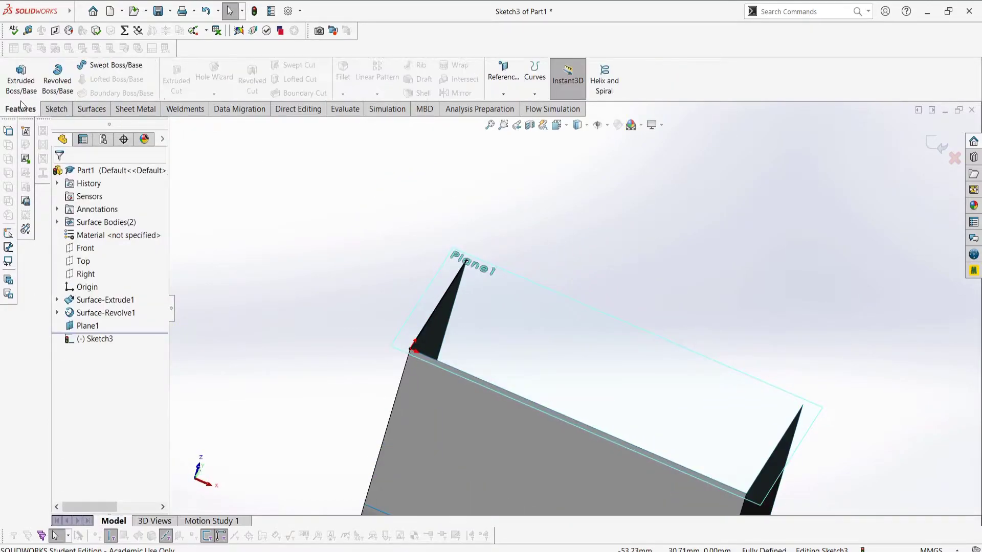
pyautogui.click(56, 109)
# Sketch a wavy spline on the face between the top corners in Sketch4.
pyautogui.click(15, 72)
pyautogui.click(15, 72)
pyautogui.click(505, 388)
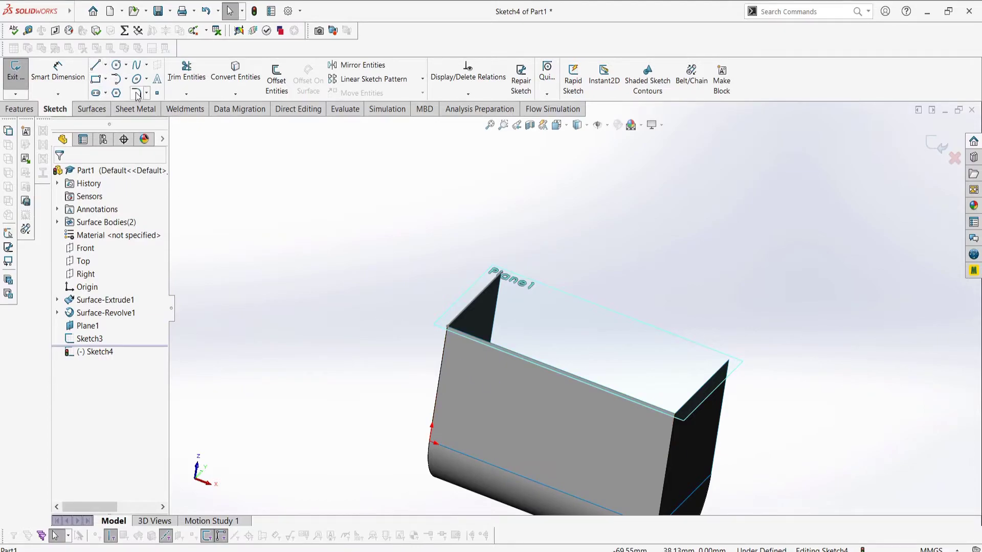
pyautogui.click(136, 66)
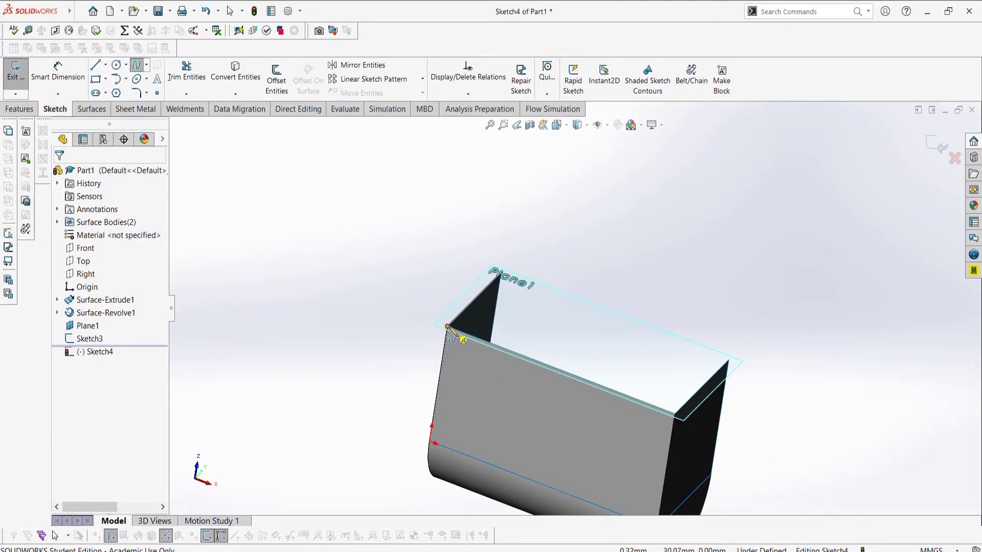
pyautogui.click(448, 326)
pyautogui.click(508, 293)
pyautogui.click(583, 361)
pyautogui.click(621, 336)
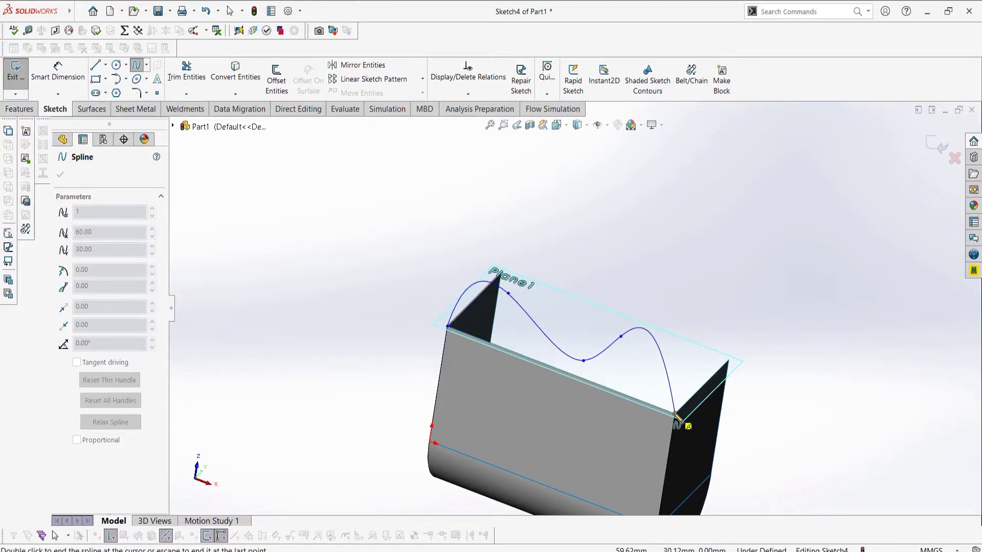
pyautogui.doubleClick(675, 416)
pyautogui.press('Escape')
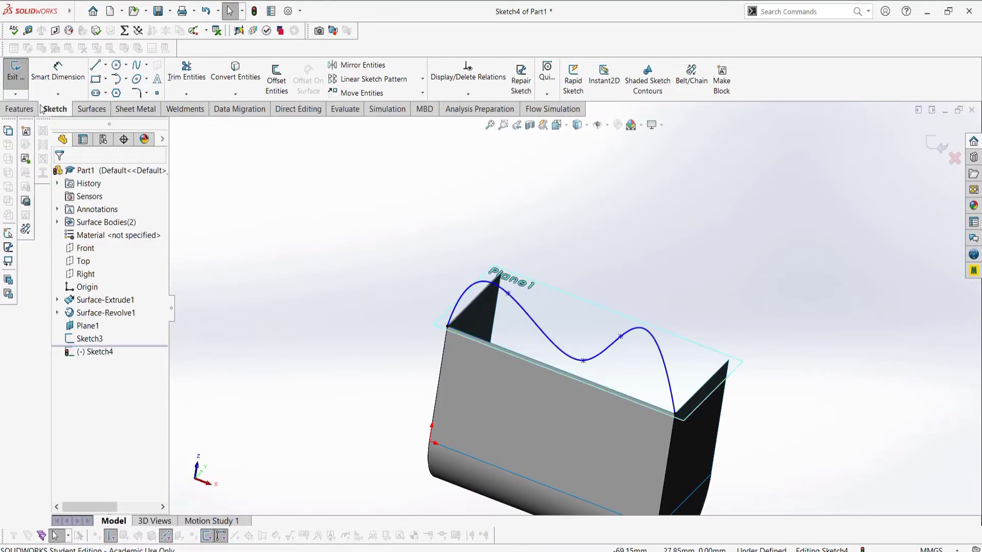
pyautogui.click(16, 71)
# Sweep the Sketch3 line along the wavy Sketch4 spline into a curved surface.
pyautogui.click(91, 109)
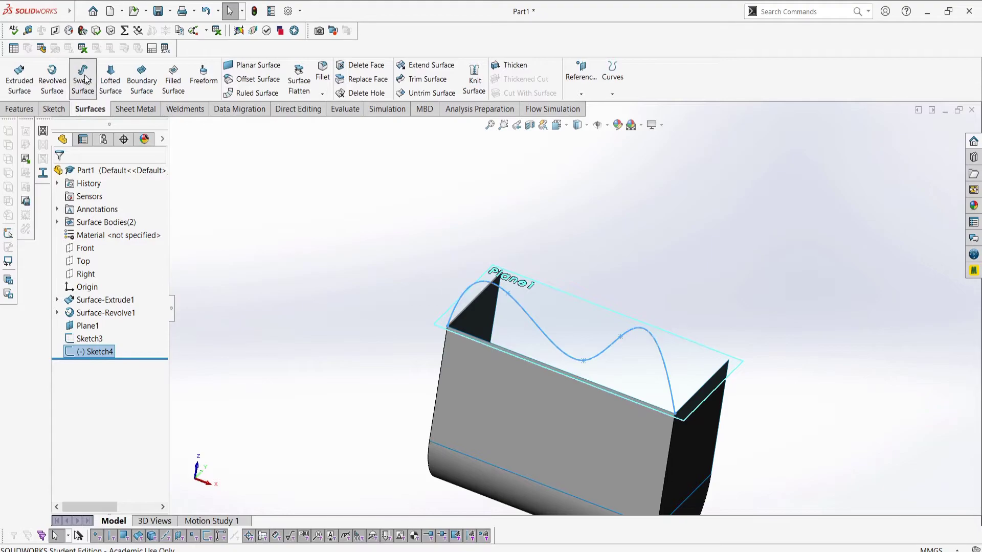
pyautogui.click(83, 81)
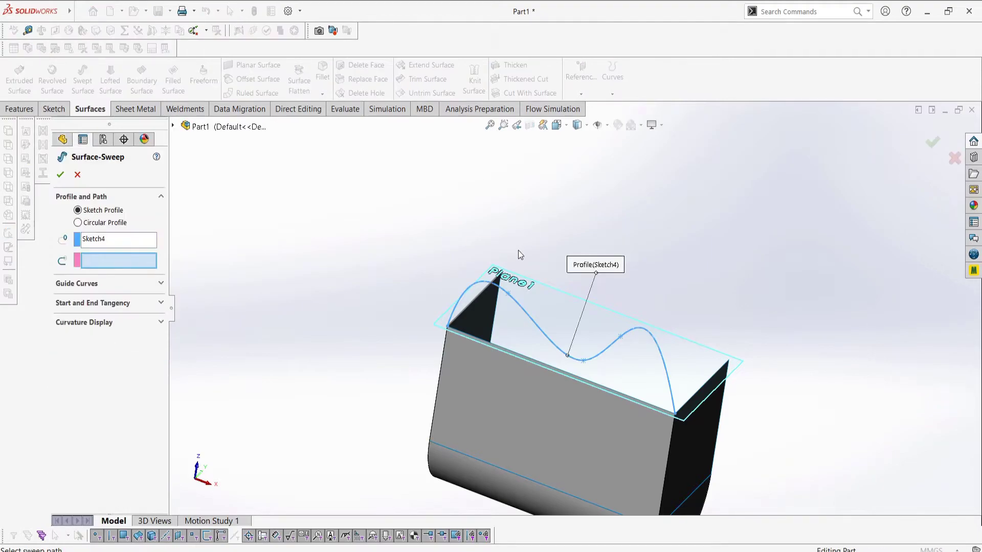
pyautogui.rightClick(138, 252)
pyautogui.click(139, 261)
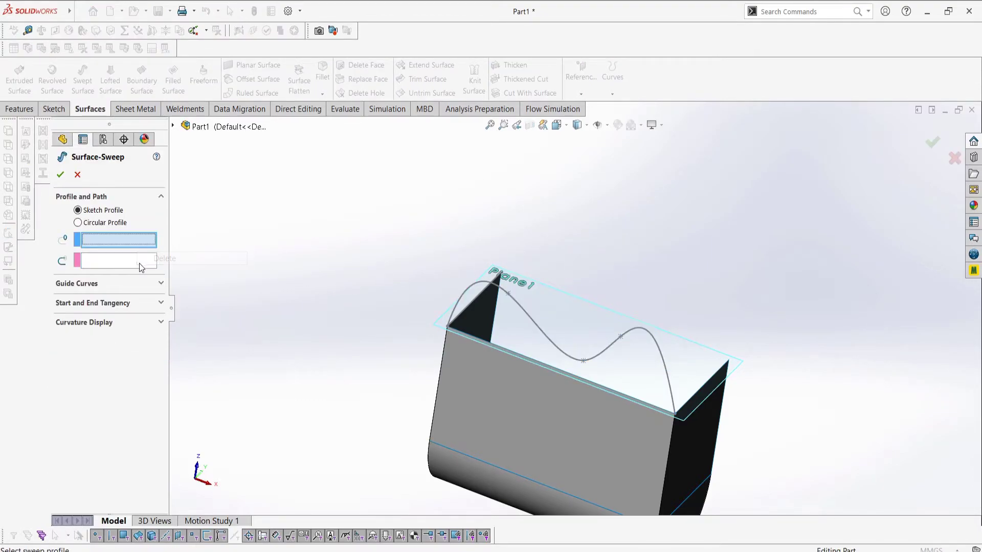
pyautogui.click(458, 317)
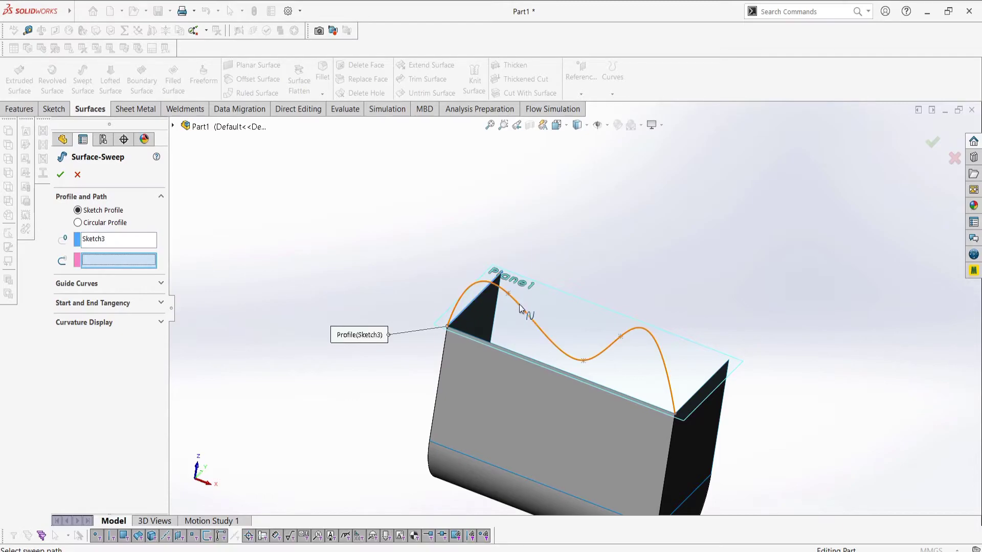
pyautogui.click(520, 306)
pyautogui.click(62, 174)
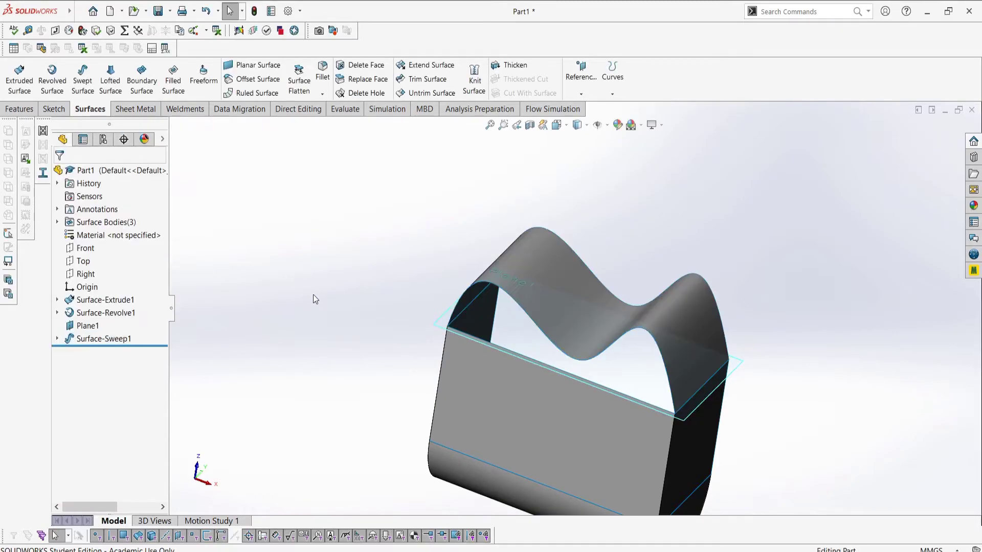
pyautogui.moveTo(313, 294)
pyautogui.mouseDown(button='middle')
pyautogui.moveTo(345, 243)
pyautogui.moveTo(301, 300)
pyautogui.mouseUp(button='middle')
pyautogui.moveTo(748, 229); pyautogui.dragTo(539, 228, button='middle')
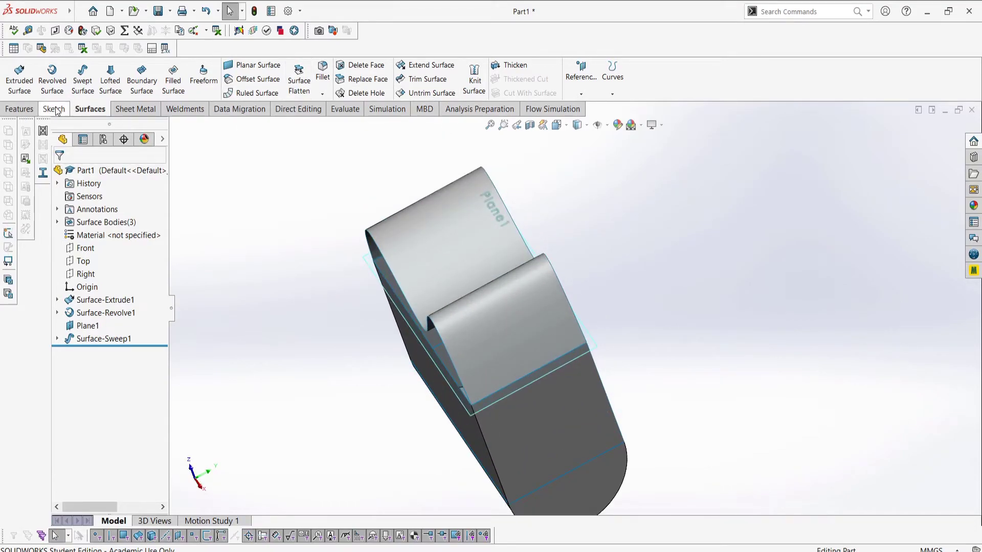
# Create Plane2 offset 30 mm from Plane1.
pyautogui.click(20, 109)
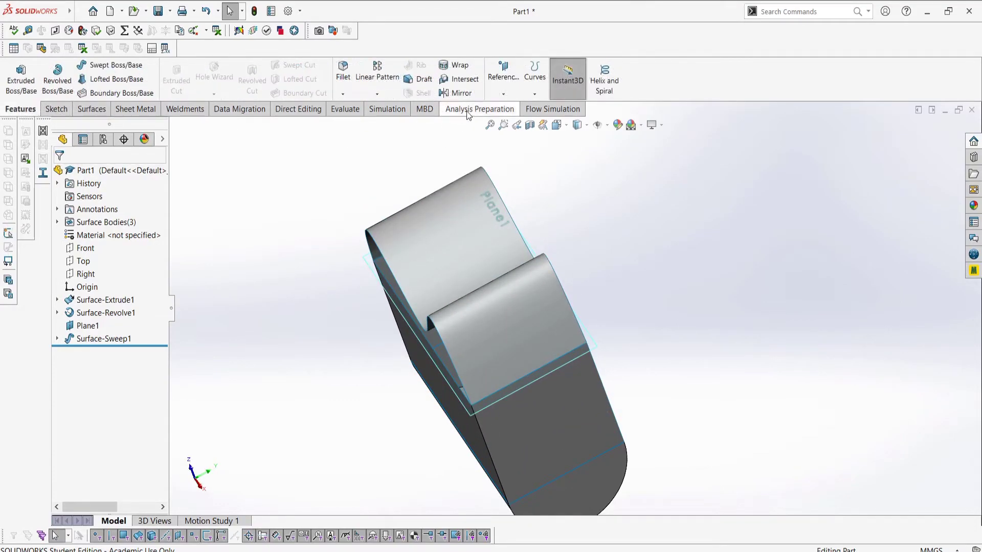
pyautogui.click(503, 94)
pyautogui.click(512, 107)
pyautogui.moveTo(491, 189); pyautogui.dragTo(493, 225, button='middle')
pyautogui.click(469, 316)
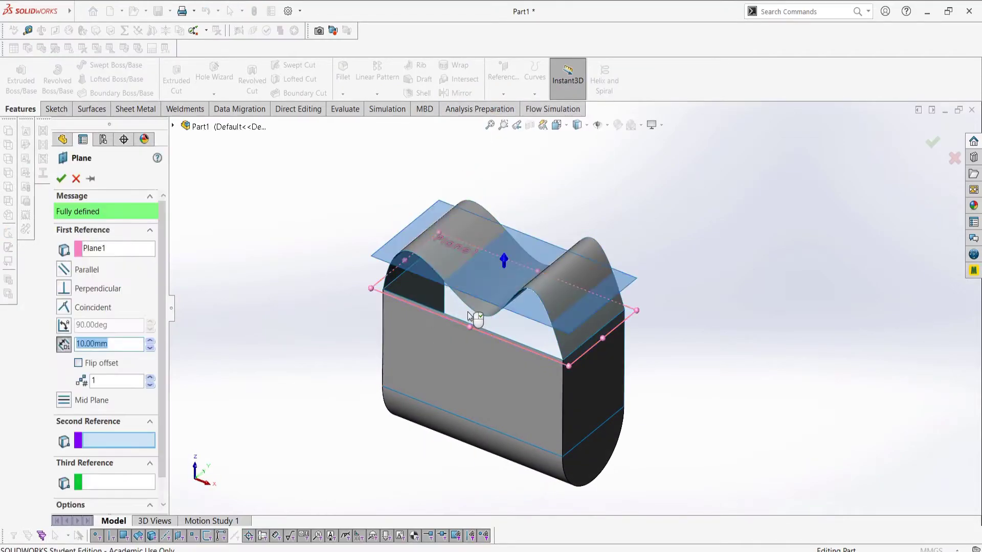
pyautogui.click(151, 346)
pyautogui.click(151, 346)
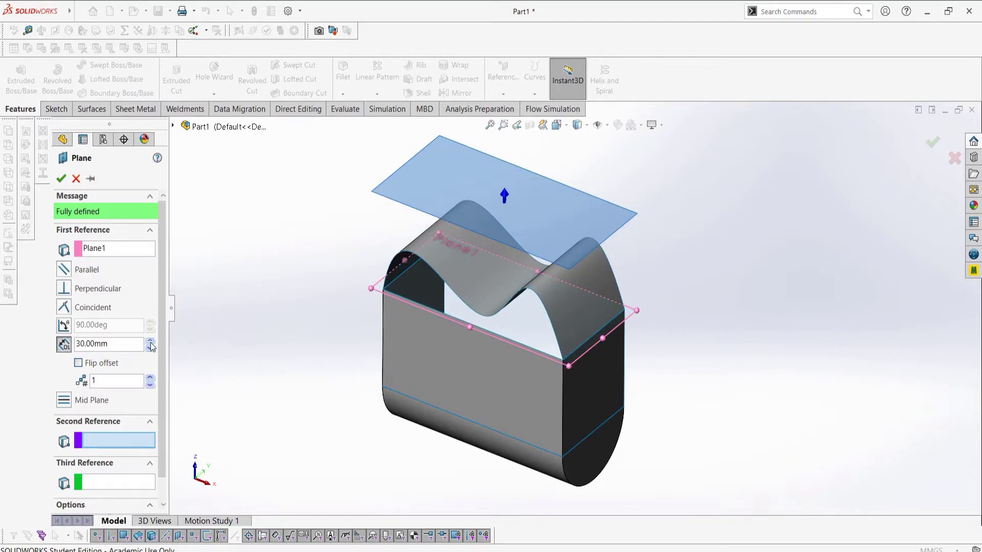
pyautogui.click(61, 179)
# Set up Plane3 offset 40 mm from Plane2.
pyautogui.scroll(-2, 503, 148)
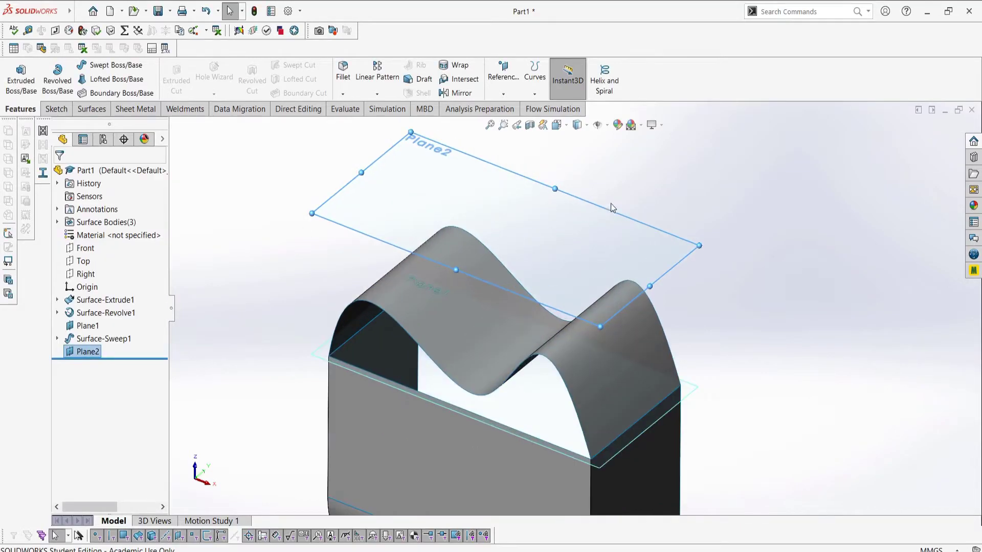
pyautogui.click(495, 78)
pyautogui.click(508, 106)
pyautogui.scroll(3, 483, 203)
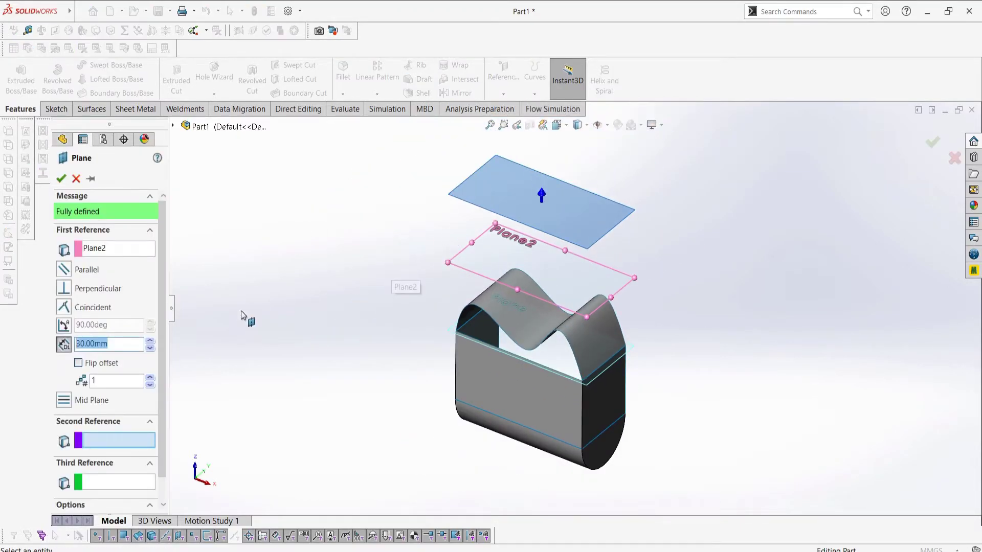
pyautogui.click(152, 342)
# Accept Plane3 and start a new sketch on Plane2.
pyautogui.click(61, 179)
pyautogui.click(55, 109)
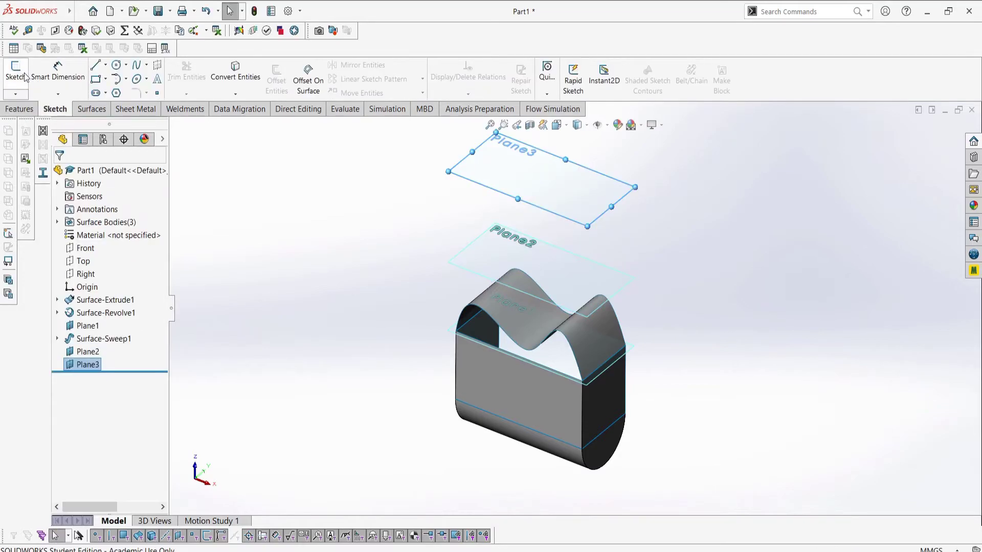
pyautogui.click(16, 71)
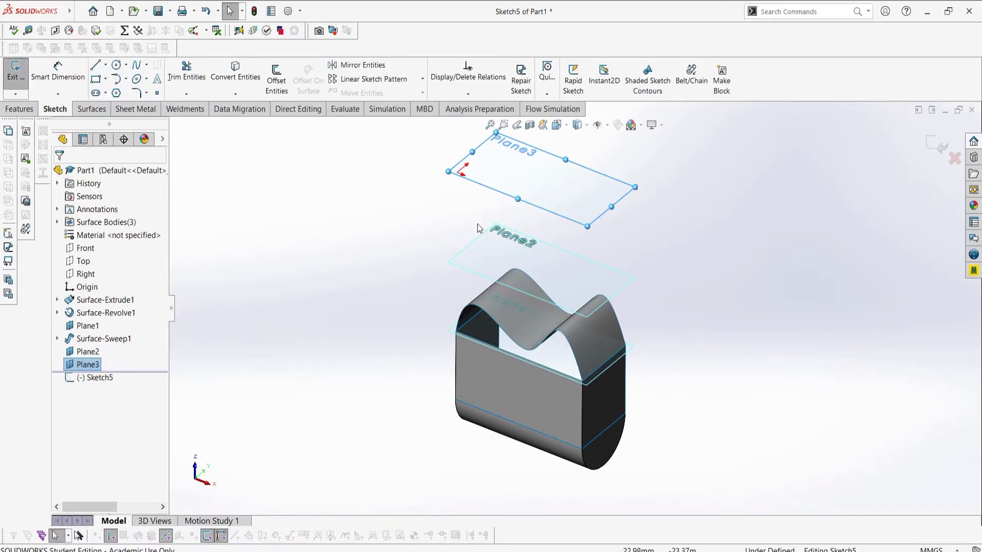
pyautogui.click(15, 71)
pyautogui.click(15, 71)
pyautogui.click(556, 306)
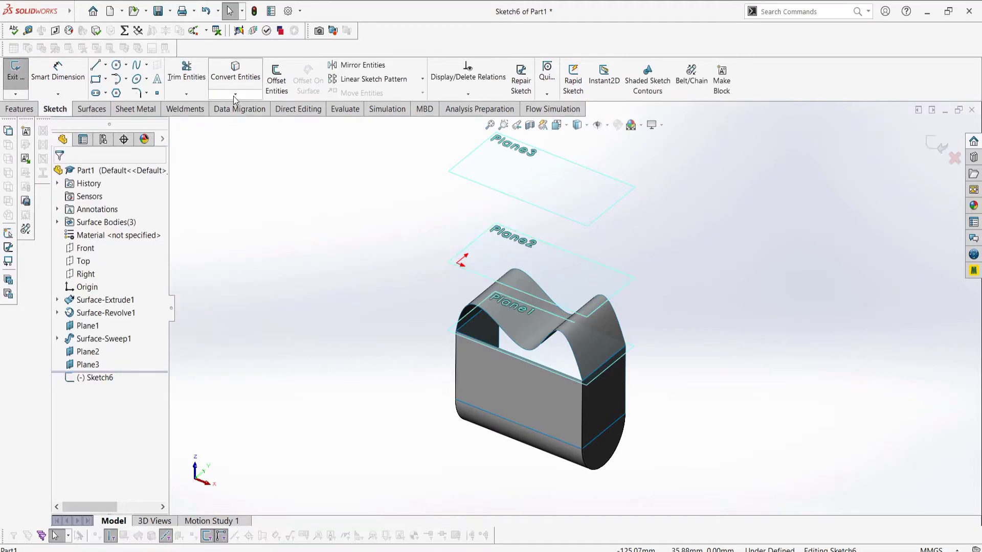
# Draw a closed four-point spline loop on Plane2 and exit the sketch.
pyautogui.click(136, 72)
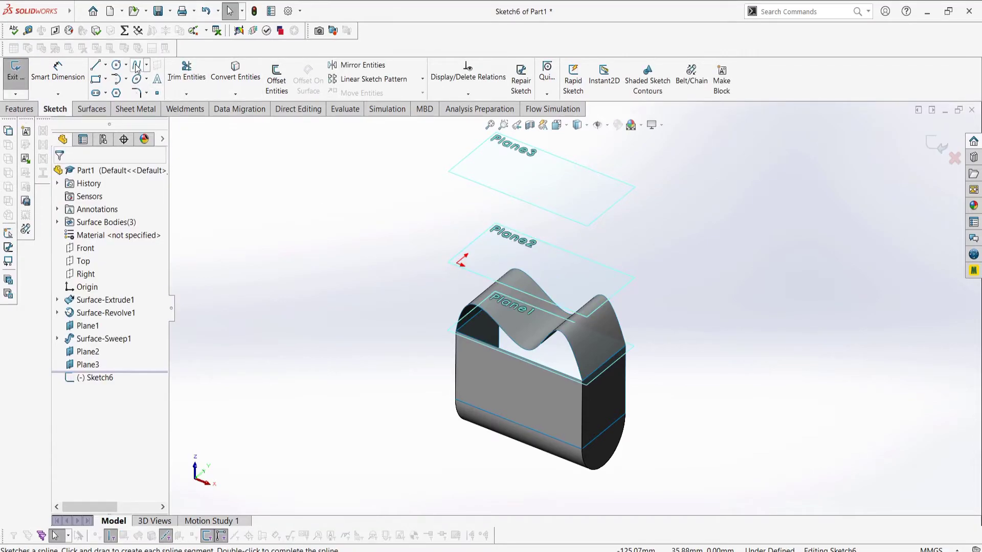
pyautogui.scroll(-3, 491, 262)
pyautogui.click(489, 251)
pyautogui.click(536, 256)
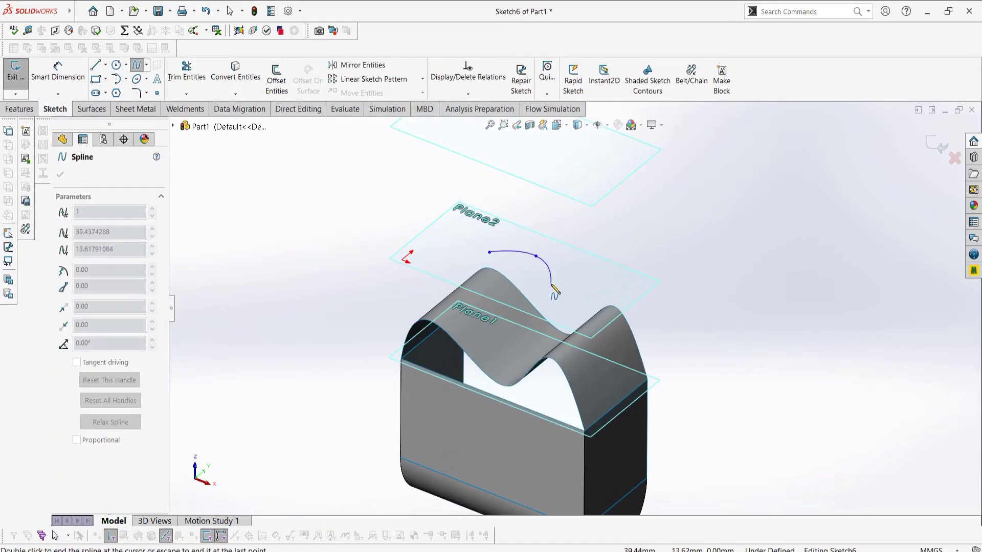
pyautogui.click(552, 283)
pyautogui.click(504, 287)
pyautogui.click(489, 252)
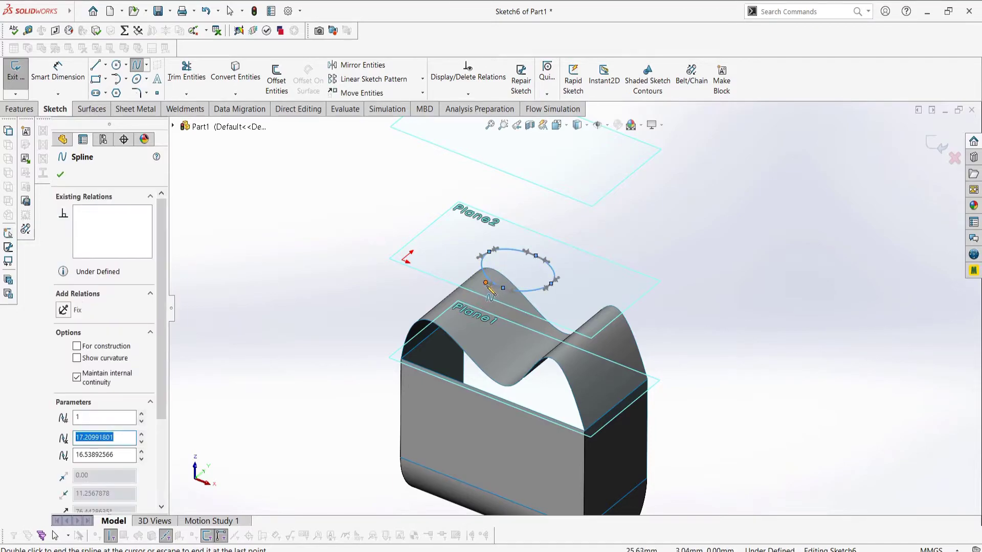
pyautogui.press('Escape')
pyautogui.click(15, 72)
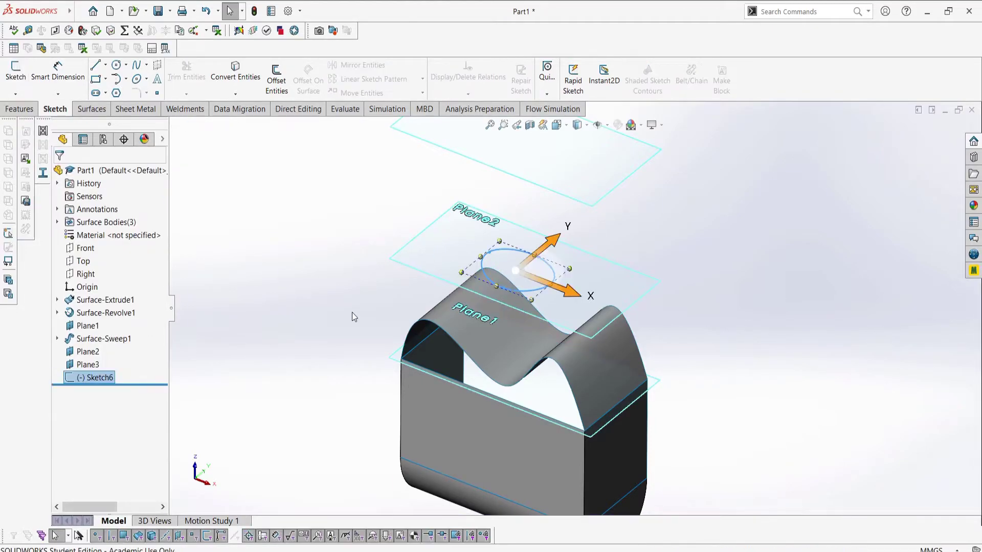
# Draw a closed four-point spline loop in Sketch7 on Plane3 and exit.
pyautogui.scroll(2, 572, 307)
pyautogui.click(15, 71)
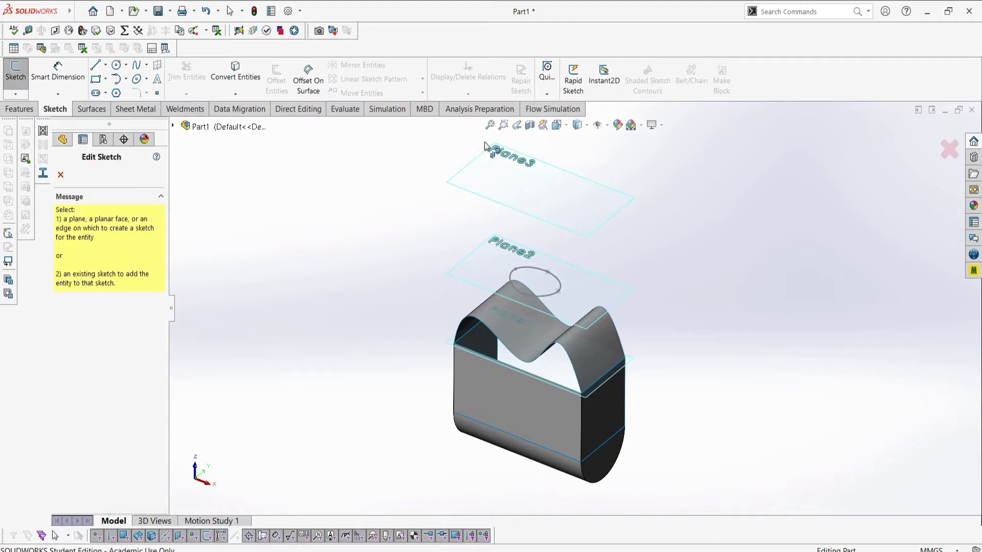
pyautogui.click(511, 158)
pyautogui.click(137, 67)
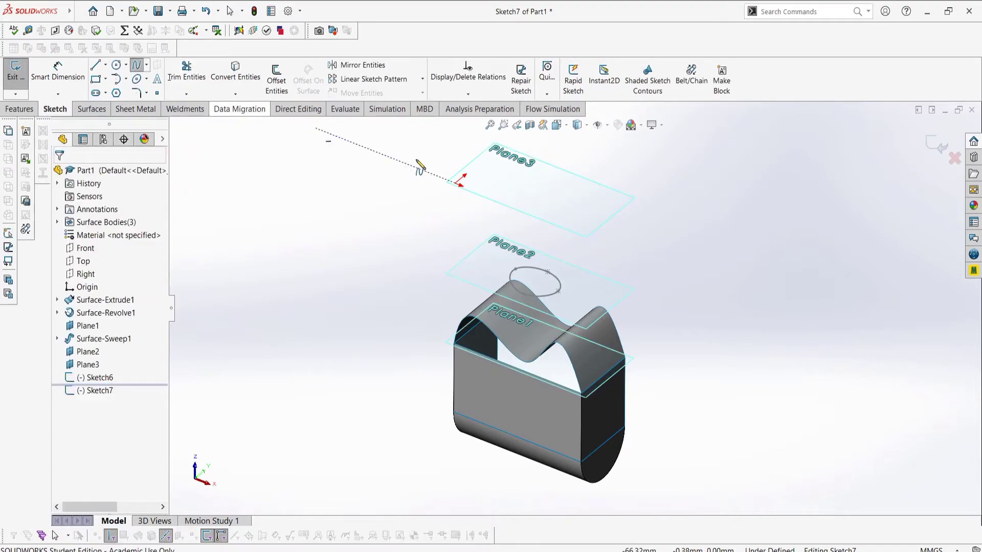
pyautogui.click(545, 175)
pyautogui.click(571, 194)
pyautogui.click(550, 209)
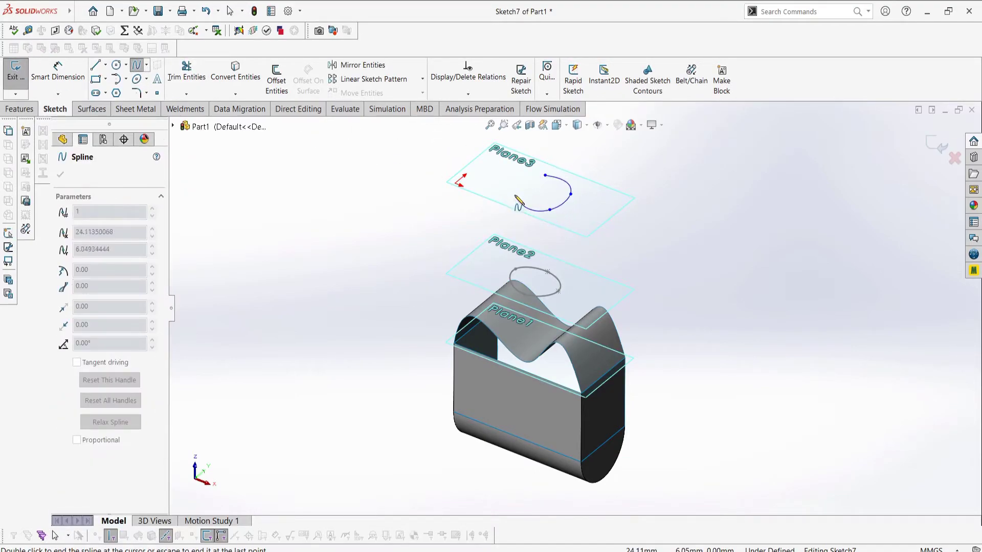
pyautogui.click(514, 194)
pyautogui.click(545, 175)
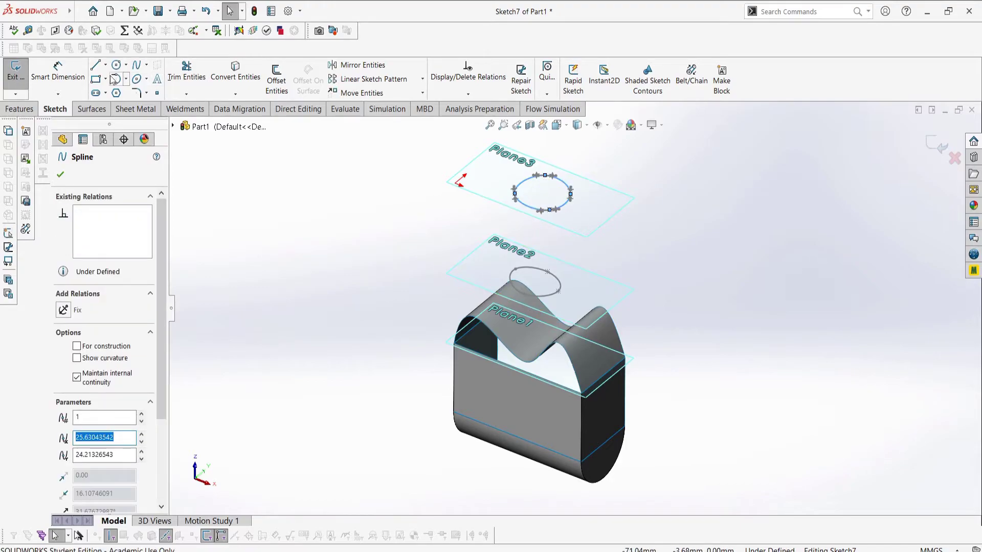
pyautogui.click(16, 71)
# Loft a surface between Sketch7 and Sketch6, dragging the connector to remove twist.
pyautogui.click(90, 108)
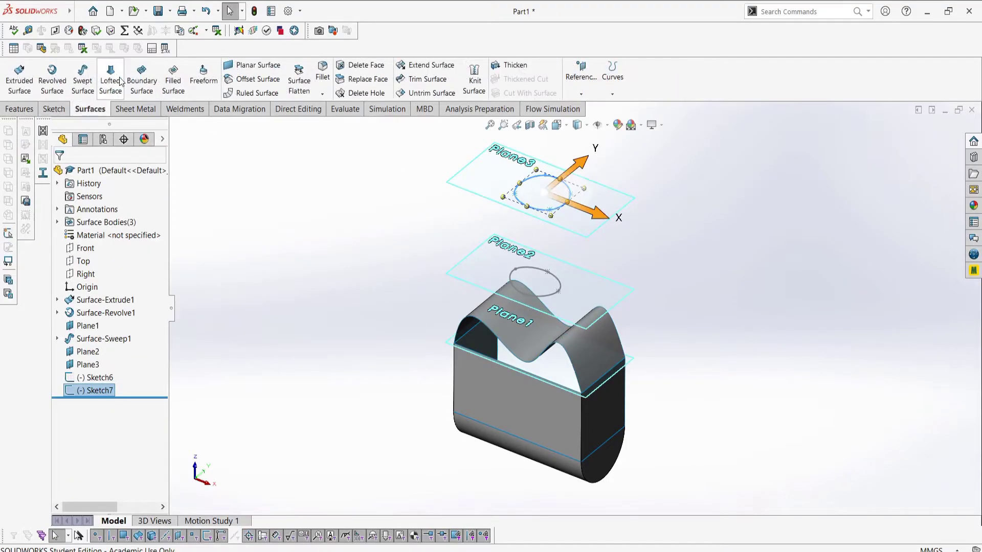
pyautogui.click(110, 77)
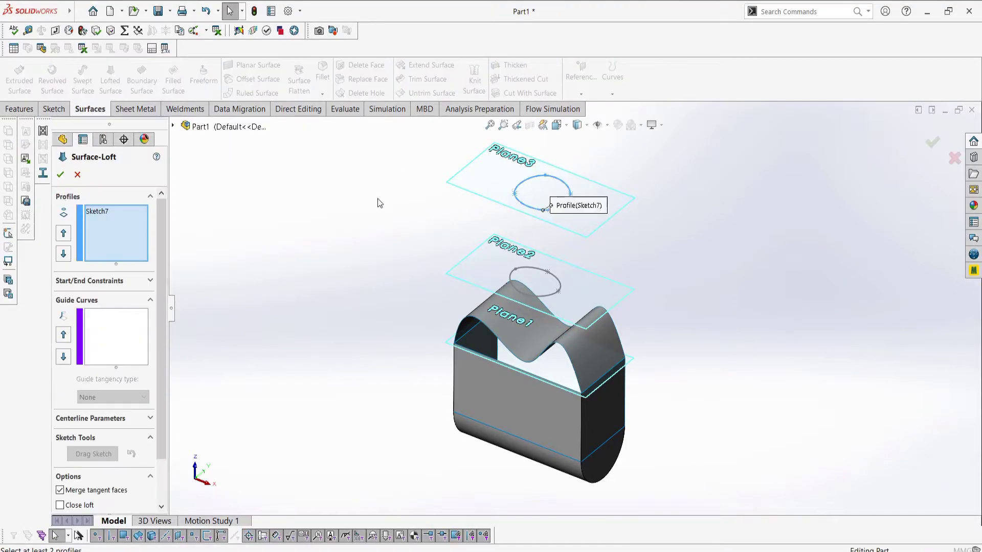
pyautogui.click(537, 273)
pyautogui.scroll(-3, 528, 249)
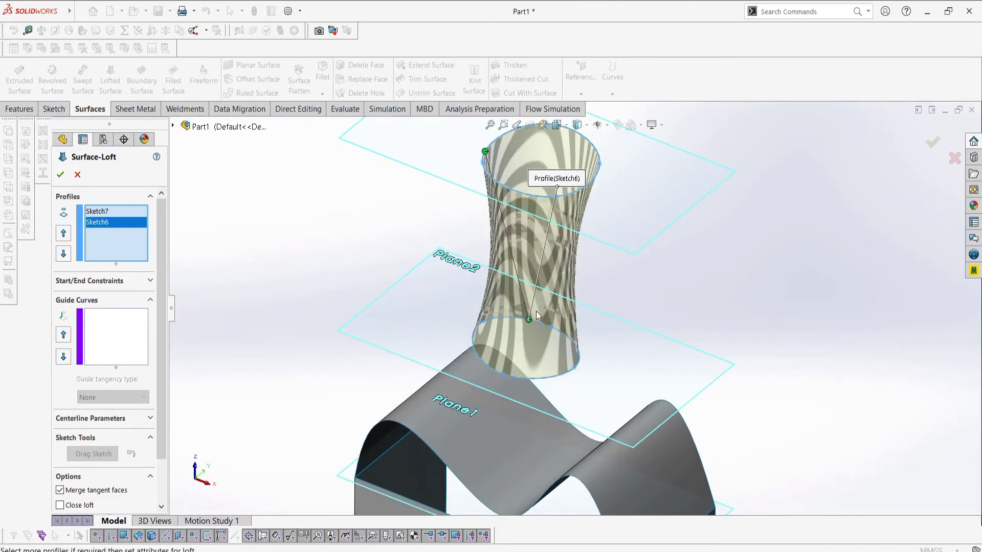
pyautogui.moveTo(529, 319); pyautogui.dragTo(486, 317)
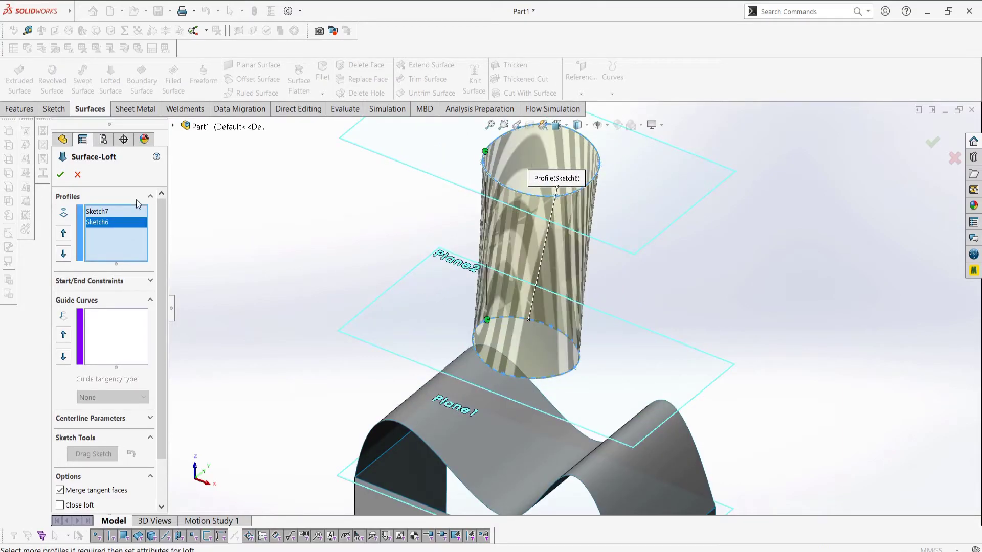
pyautogui.click(60, 175)
pyautogui.moveTo(321, 242); pyautogui.dragTo(369, 249, button='middle')
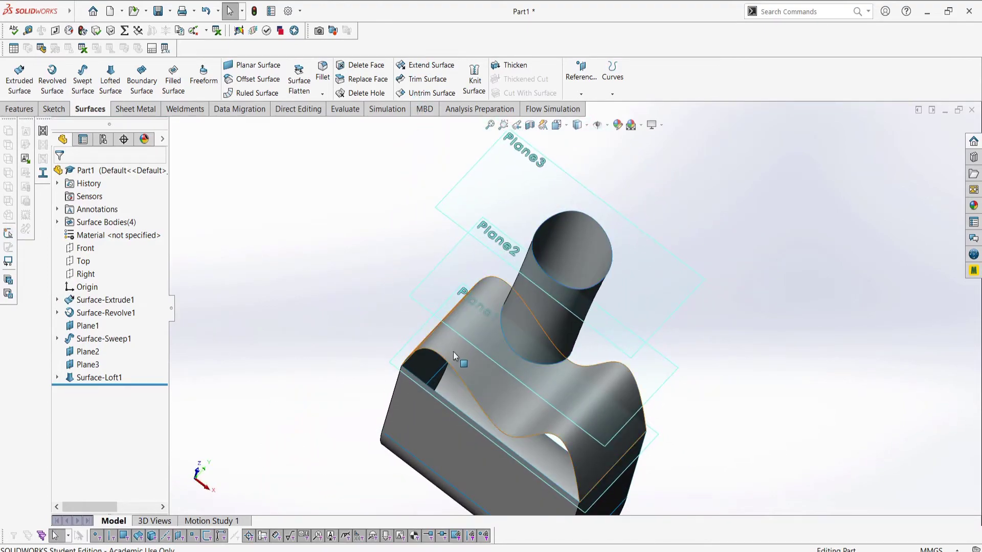
pyautogui.moveTo(453, 352); pyautogui.dragTo(472, 294, button='middle')
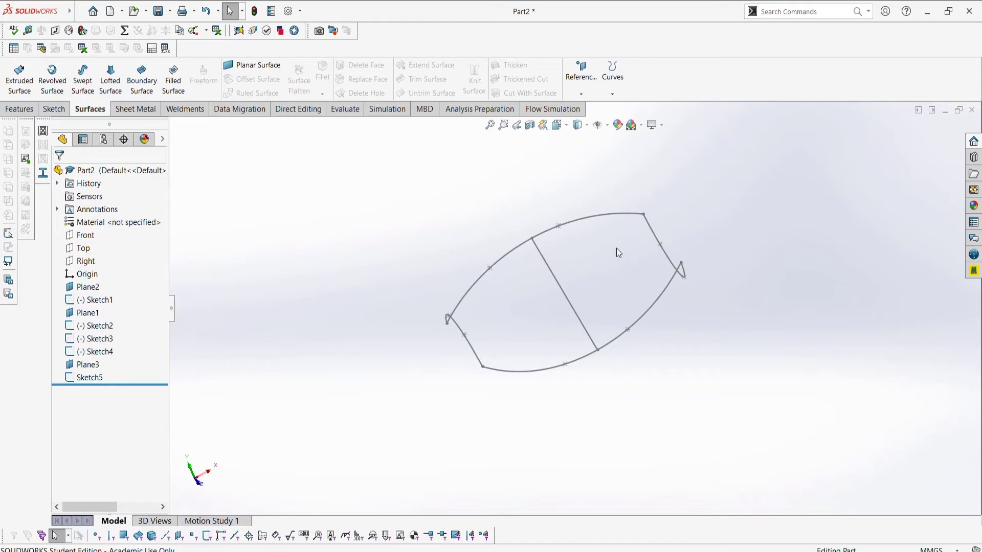
# Orbit Part2's sketch curve framework to a side view.
pyautogui.moveTo(610, 253)
pyautogui.mouseDown(button='middle')
pyautogui.moveTo(604, 194)
pyautogui.moveTo(585, 201)
pyautogui.moveTo(580, 226)
pyautogui.moveTo(618, 232)
pyautogui.moveTo(659, 259)
pyautogui.moveTo(592, 247)
pyautogui.moveTo(582, 264)
pyautogui.mouseUp(button='middle')
# Build a boundary surface from upper and lower curves (Direction 1) and three cross curves (Direction 2).
pyautogui.click(141, 77)
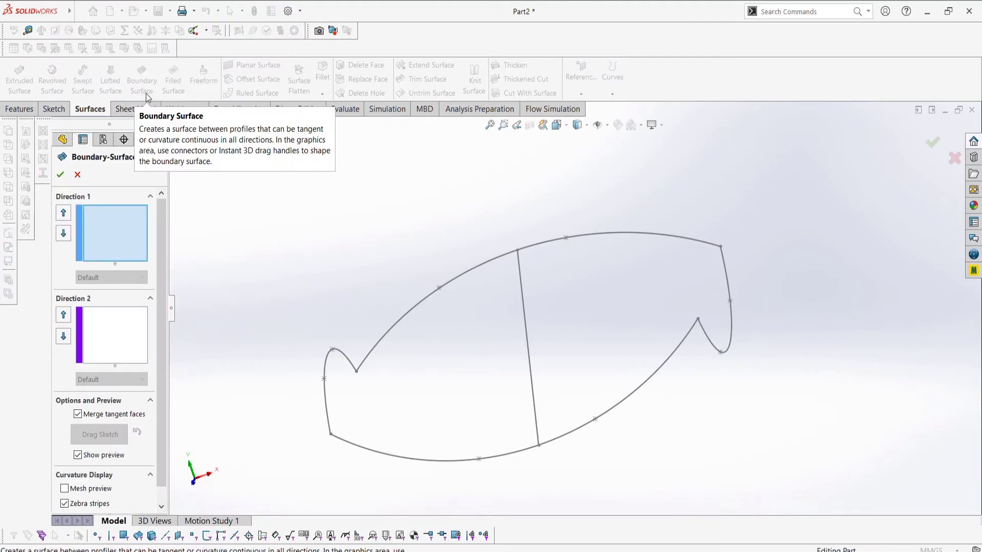
pyautogui.click(379, 344)
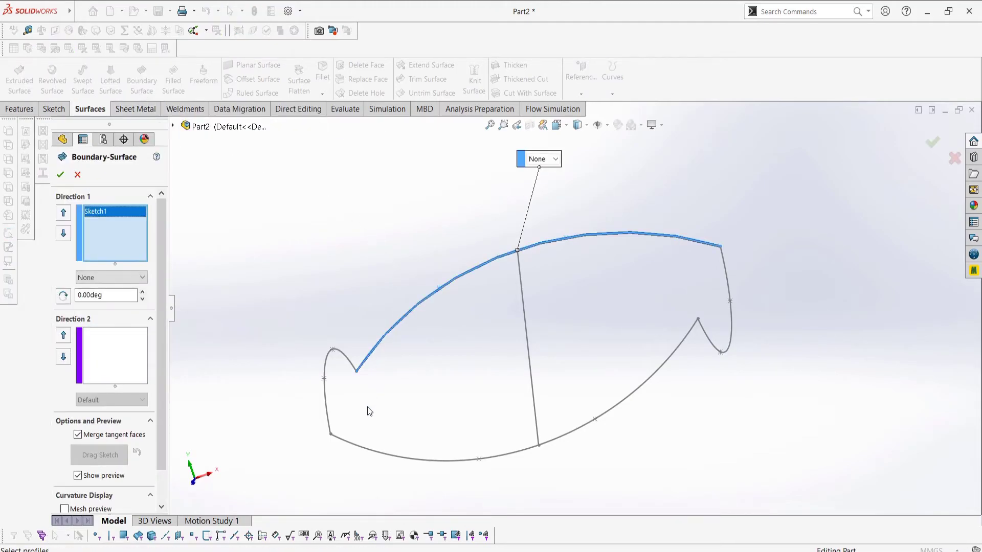
pyautogui.click(356, 444)
pyautogui.click(128, 353)
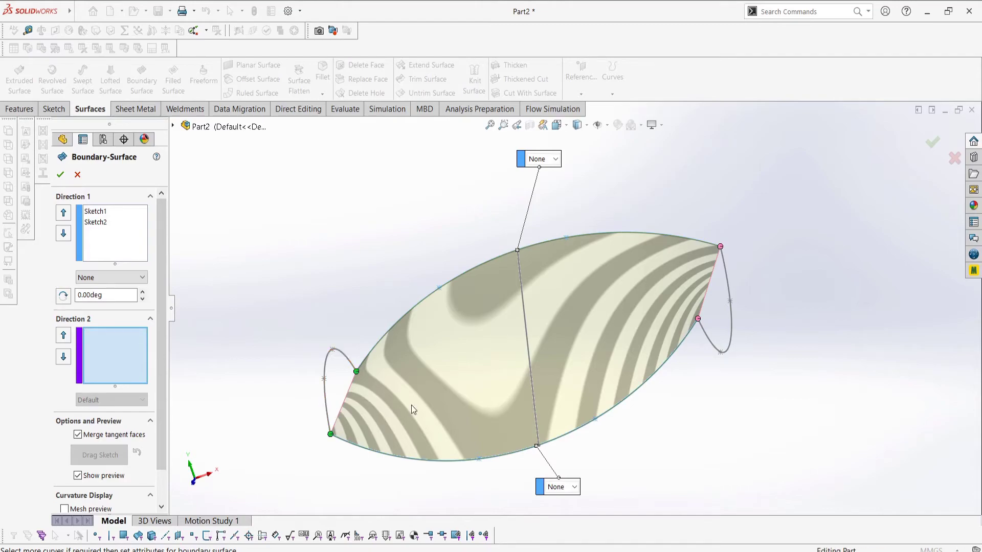
pyautogui.click(325, 399)
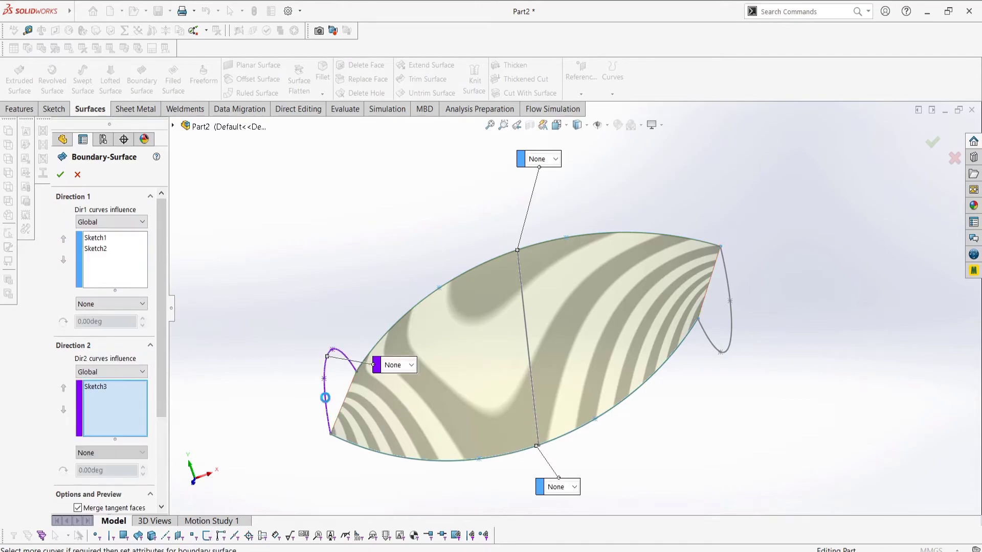
pyautogui.click(536, 407)
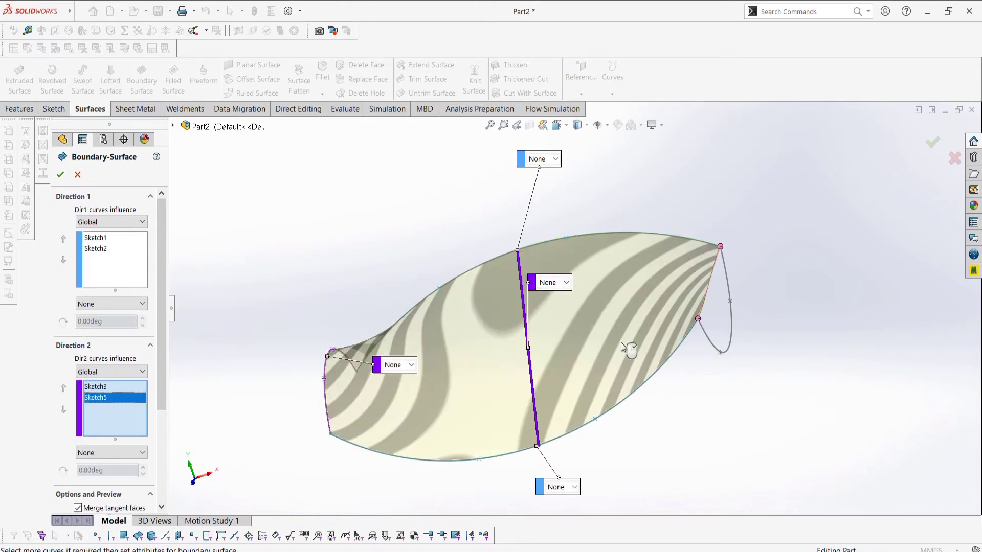
pyautogui.click(731, 339)
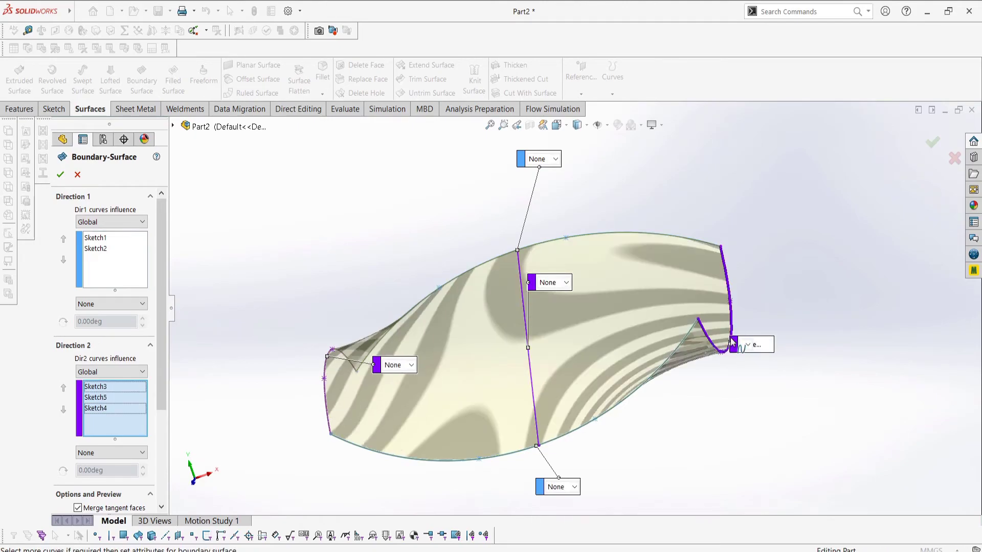
pyautogui.click(62, 176)
pyautogui.moveTo(463, 370)
pyautogui.mouseDown(button='middle')
pyautogui.moveTo(494, 333)
pyautogui.moveTo(588, 351)
pyautogui.moveTo(510, 322)
pyautogui.moveTo(448, 272)
pyautogui.mouseUp(button='middle')
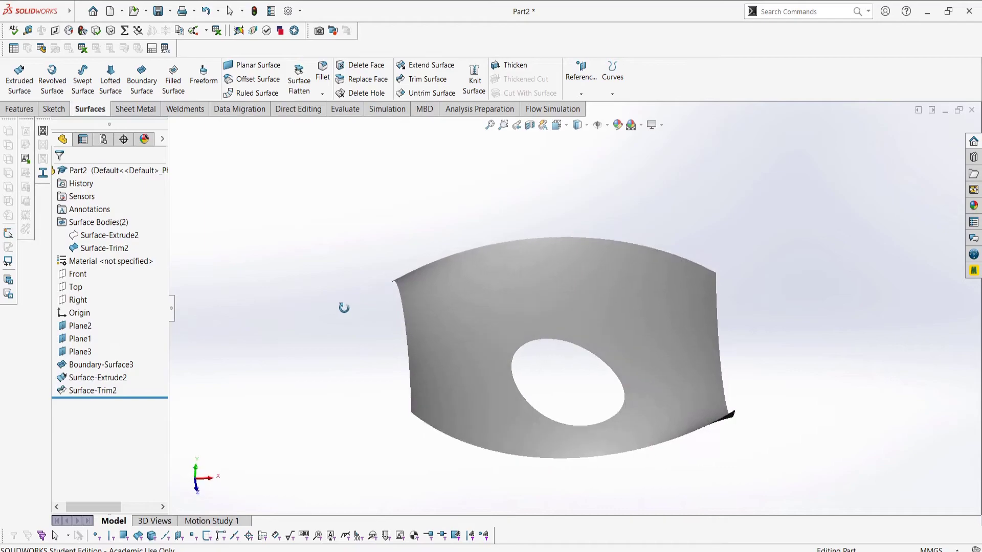
# Start a filled surface bounded by the oval hole's edge, with a tangent edge condition.
pyautogui.moveTo(344, 307); pyautogui.dragTo(350, 286, button='middle')
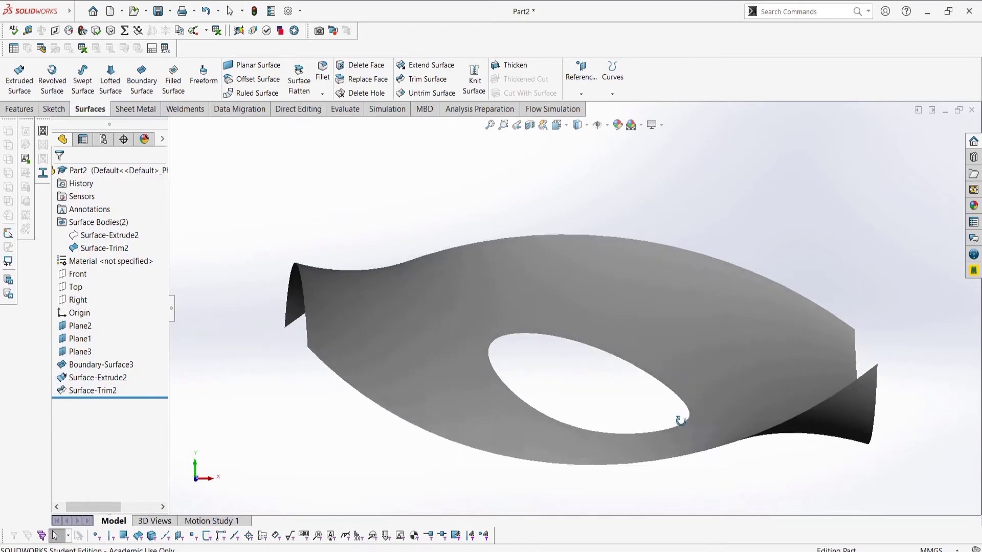
pyautogui.moveTo(680, 420); pyautogui.dragTo(648, 447, button='middle')
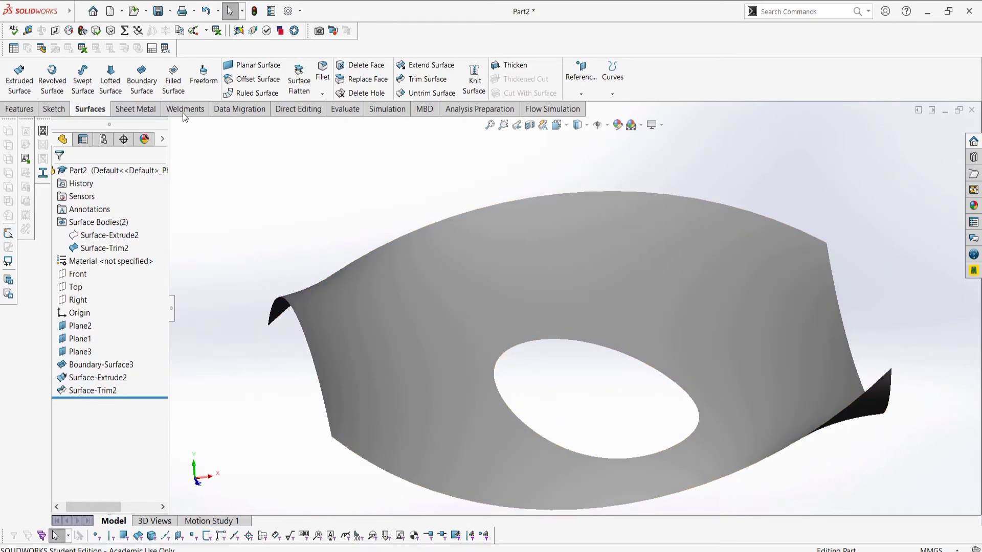
pyautogui.click(174, 88)
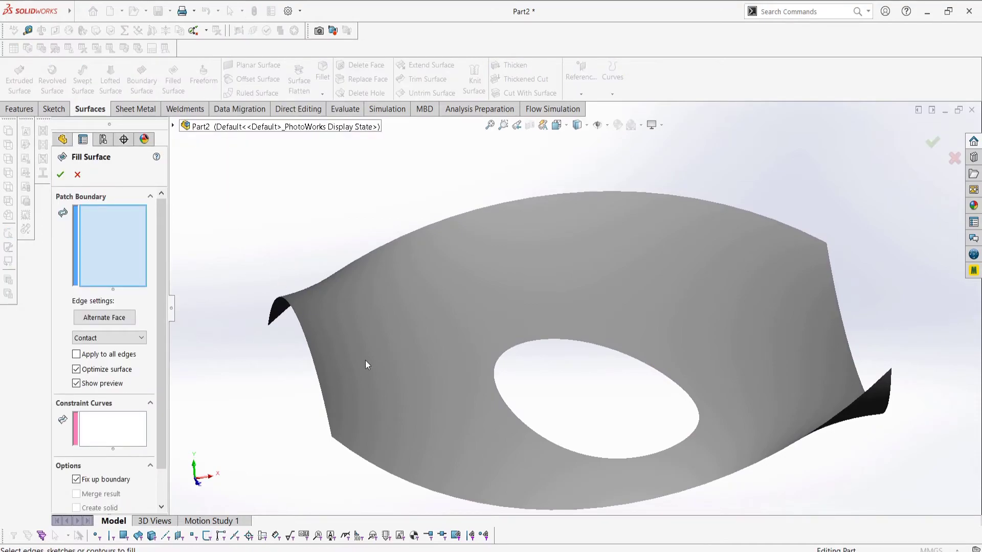
pyautogui.click(534, 343)
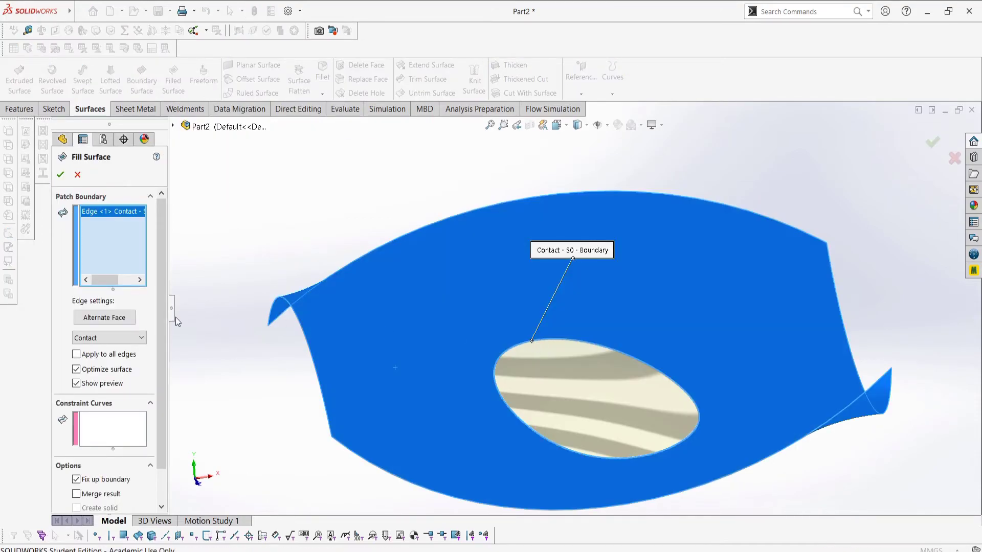
pyautogui.click(140, 338)
pyautogui.click(137, 357)
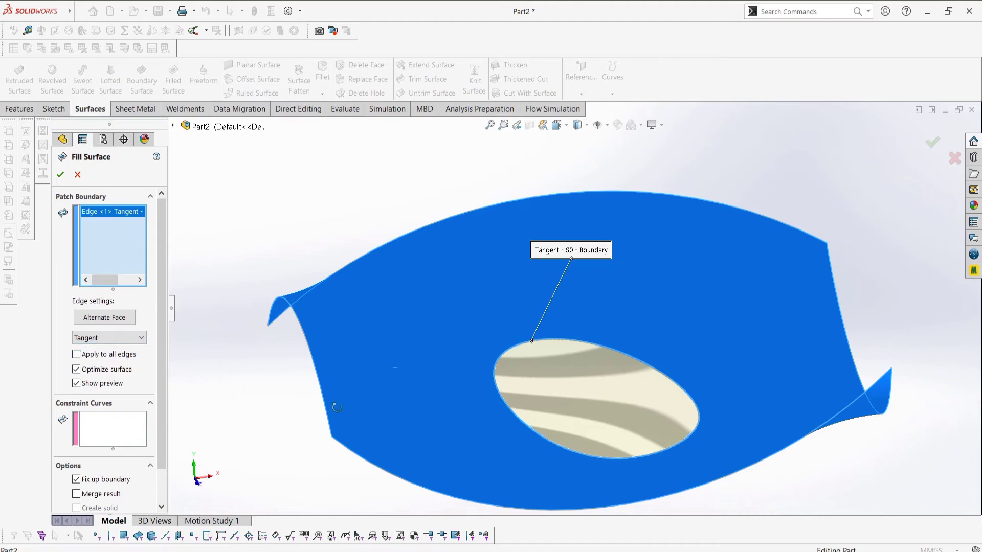
# Change the patch edge to Curvature, merged into the wavy surface, and accept Surface-Fill3.
pyautogui.moveTo(332, 319); pyautogui.dragTo(286, 358, button='middle')
pyautogui.click(140, 337)
pyautogui.click(137, 366)
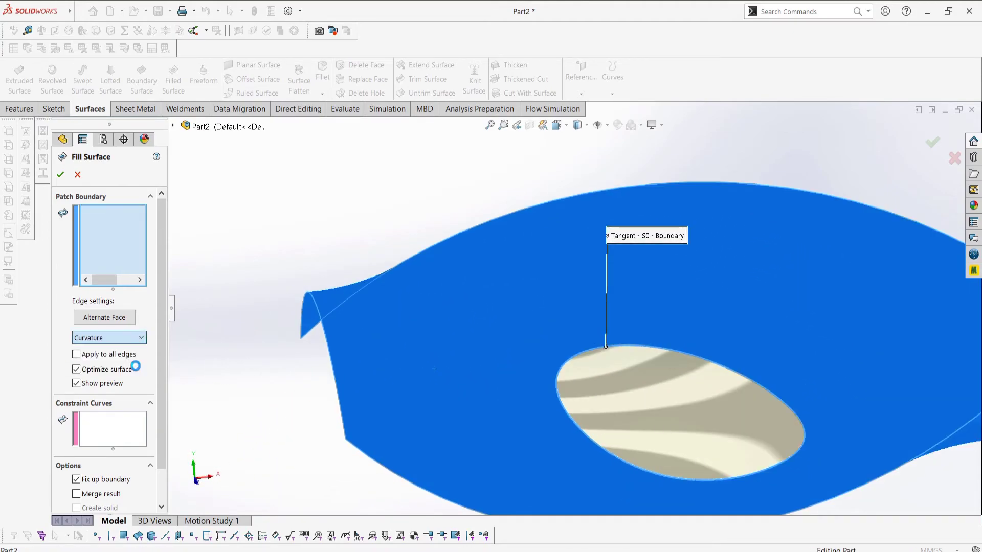
pyautogui.scroll(3, 316, 378)
pyautogui.scroll(-3, 436, 400)
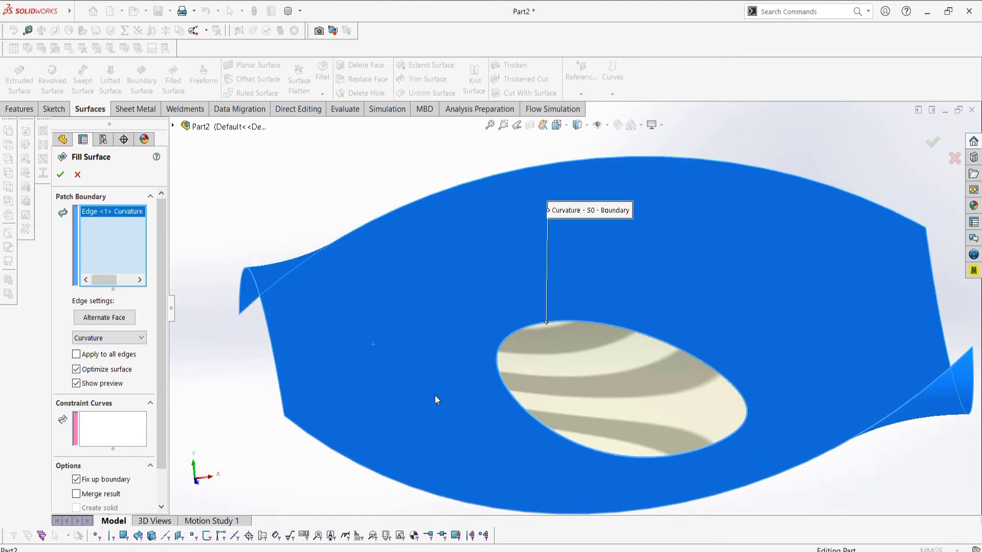
pyautogui.scroll(-2, 86, 501)
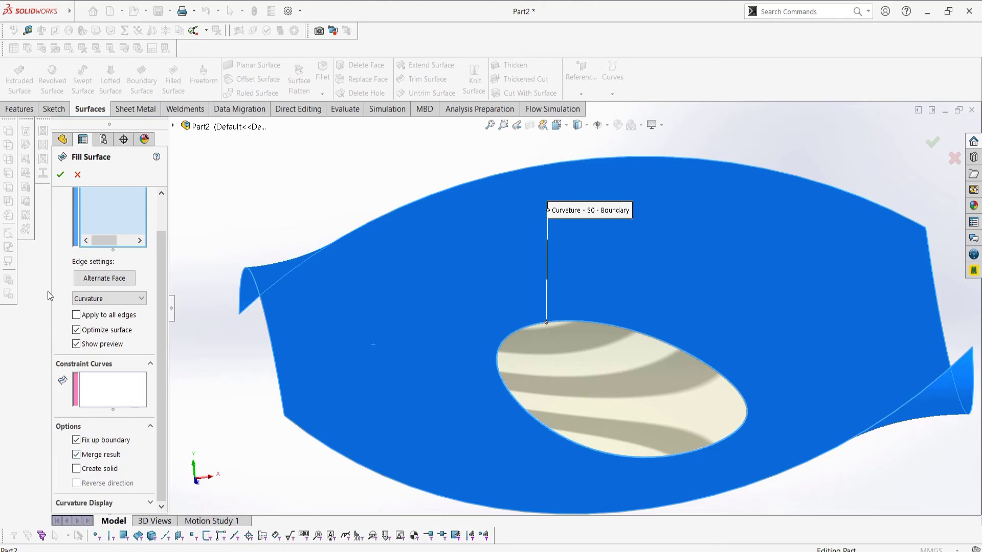
pyautogui.click(60, 176)
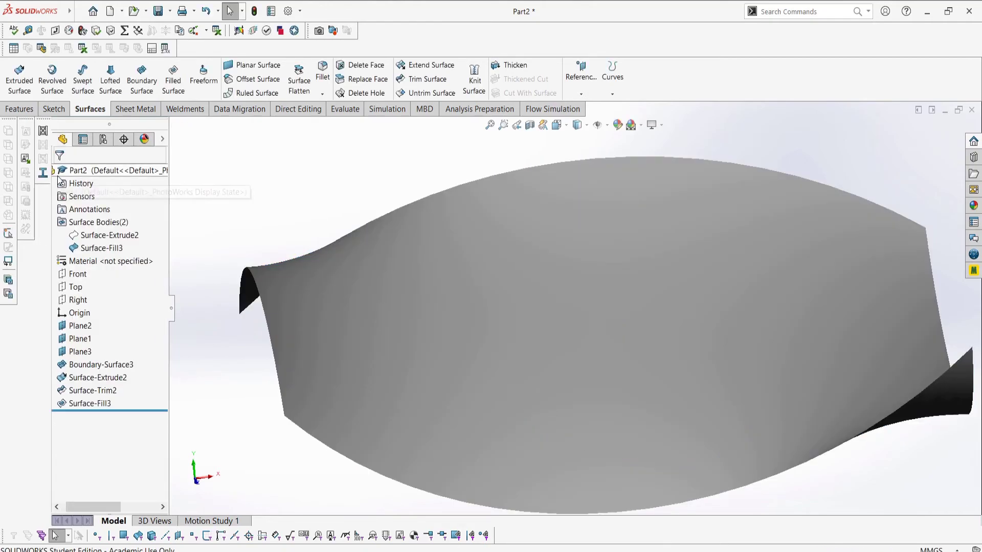
# Thicken Surface-Fill3 by 5.00 mm on both sides into the solid Thicken2.
pyautogui.moveTo(629, 333); pyautogui.dragTo(900, 219, button='middle')
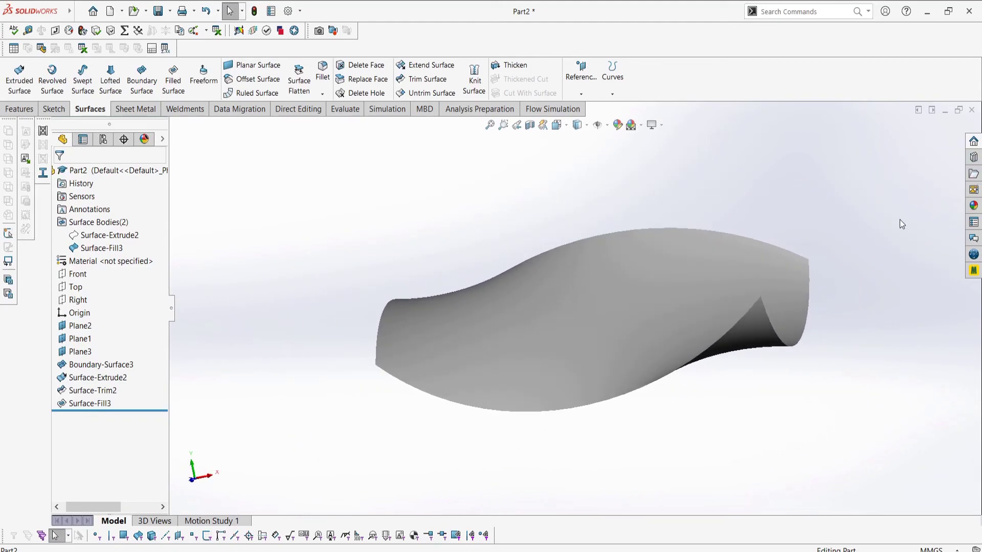
pyautogui.click(516, 65)
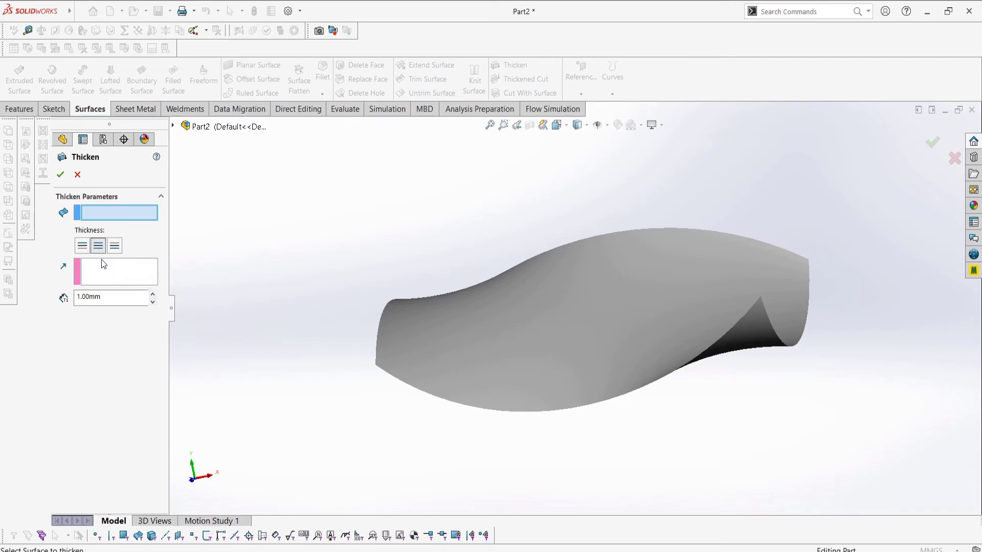
pyautogui.doubleClick(116, 299)
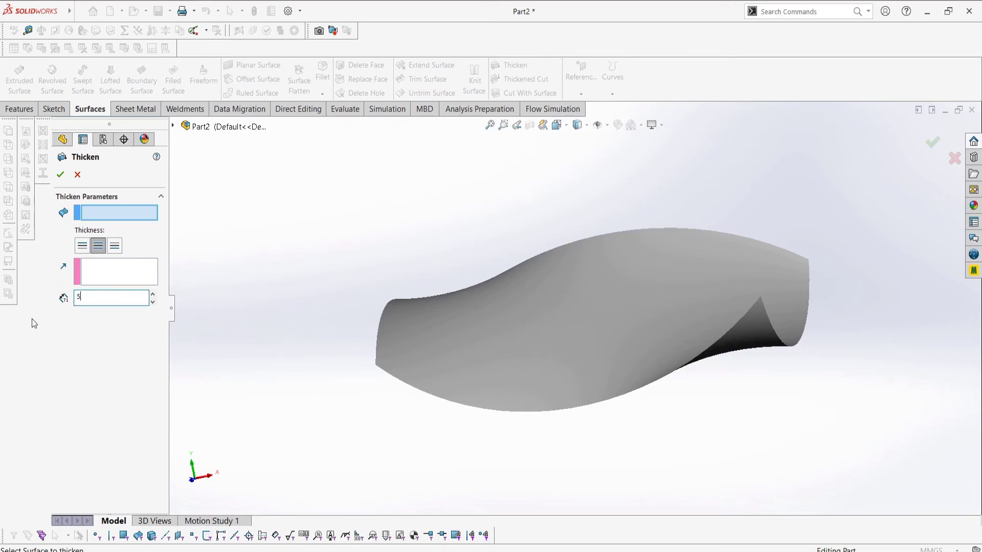
pyautogui.click(474, 335)
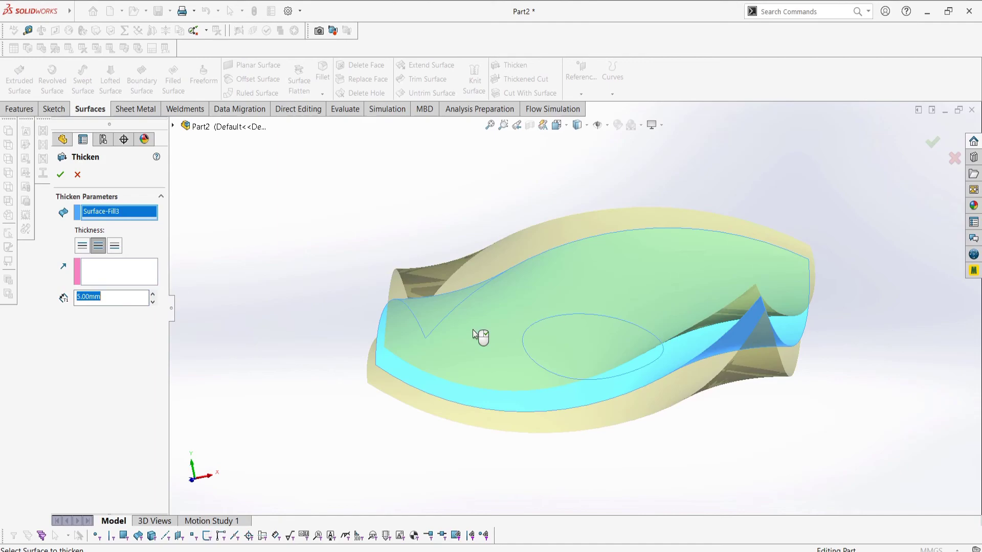
pyautogui.click(60, 175)
pyautogui.moveTo(326, 287); pyautogui.dragTo(475, 361, button='middle')
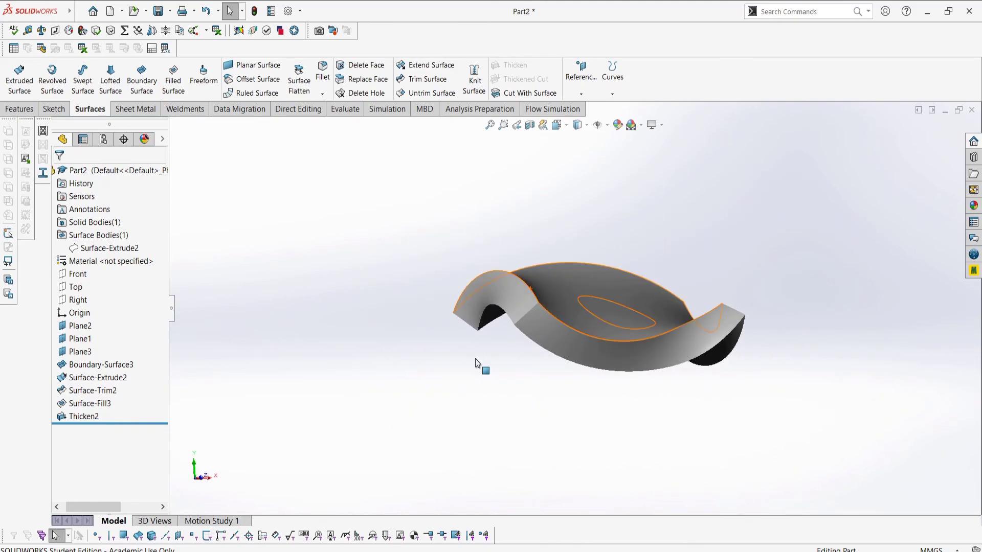